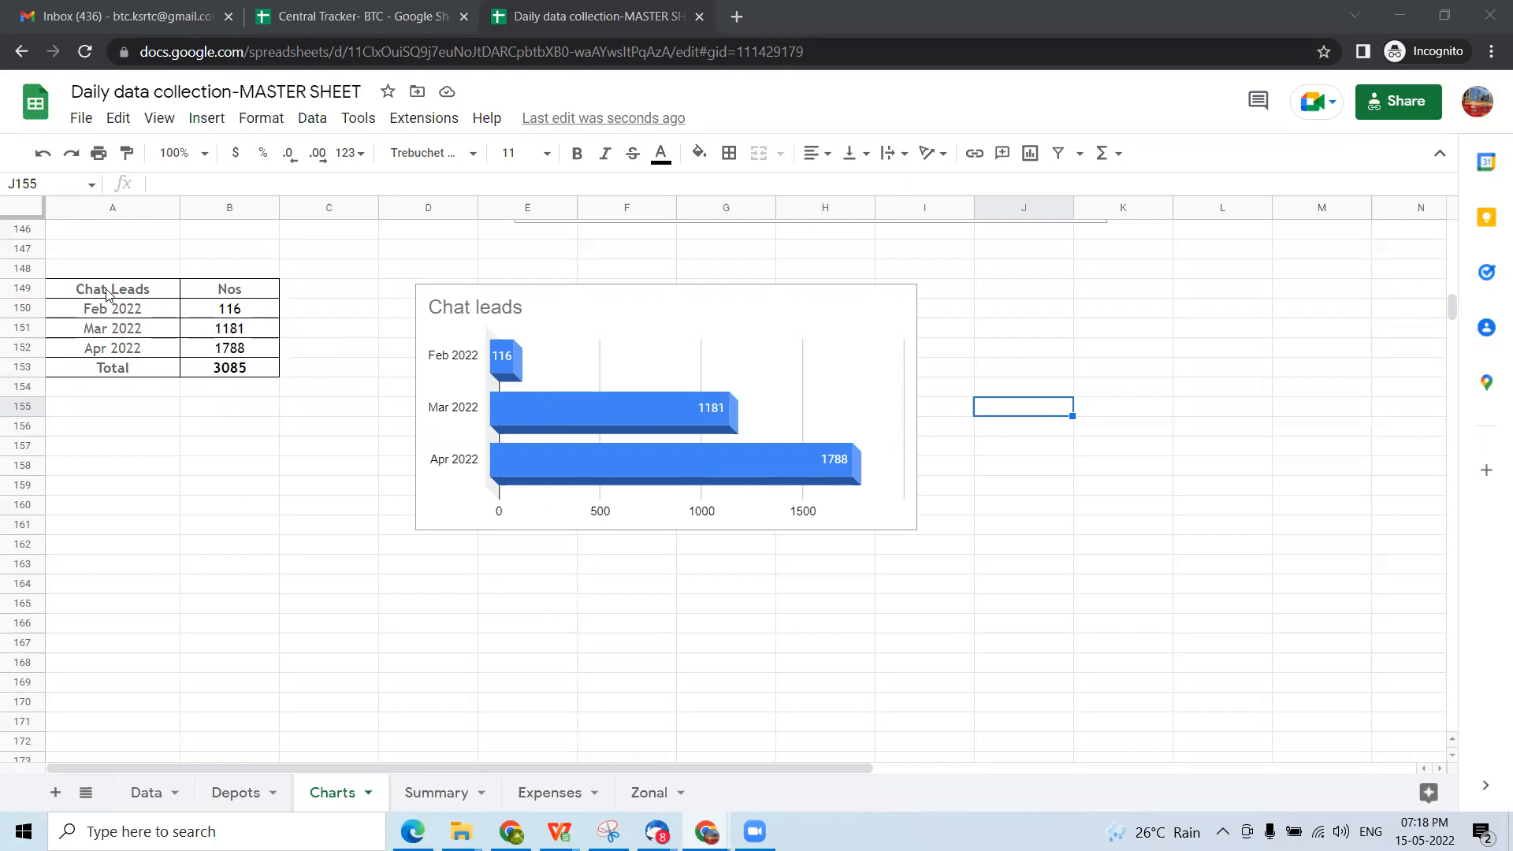
- Copy the Chat Leads table in A149:B153, including its total row, to the empty area starting at A166
{"action": "left_click_drag", "start_coordinate": [108, 293], "coordinate": [217, 369]}
{"action": "key", "text": "ctrl+c"}
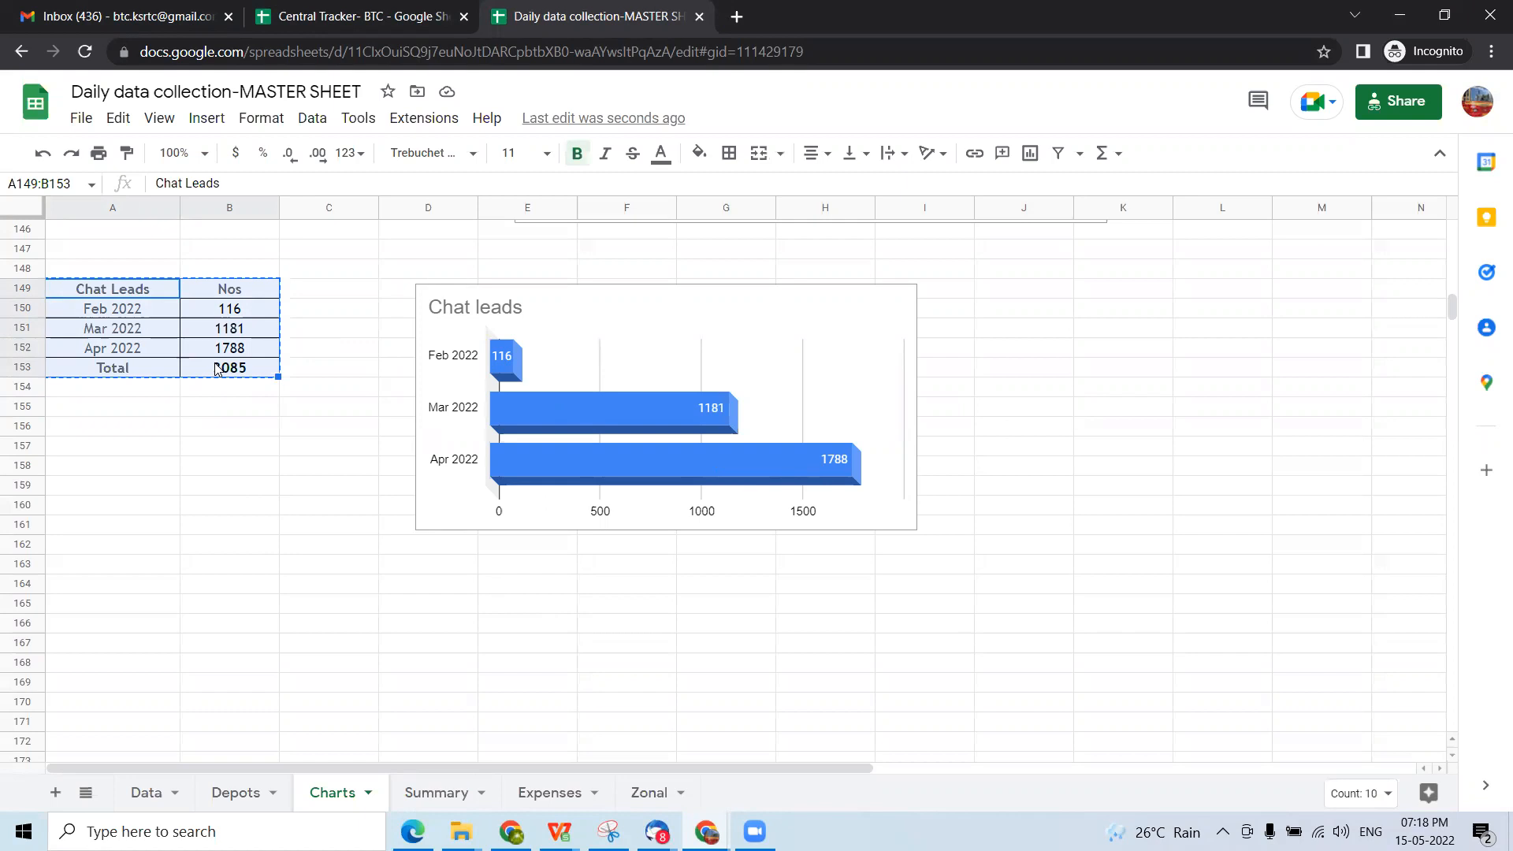
{"action": "left_click", "coordinate": [126, 622]}
{"action": "key", "text": "ctrl+v"}
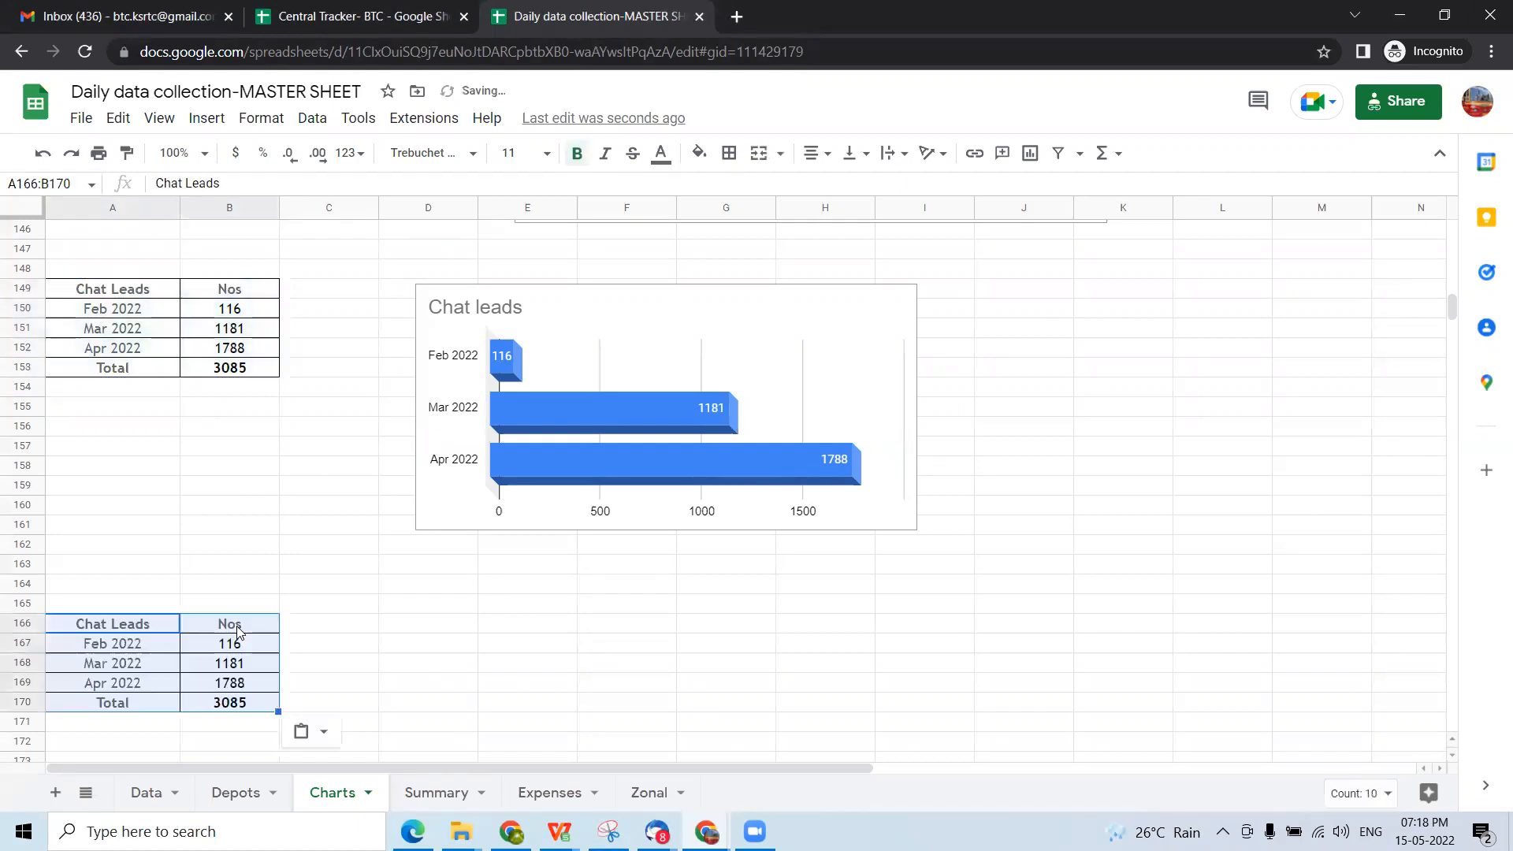
{"action": "scroll", "coordinate": [237, 628], "scroll_direction": "down", "scroll_amount": 2}
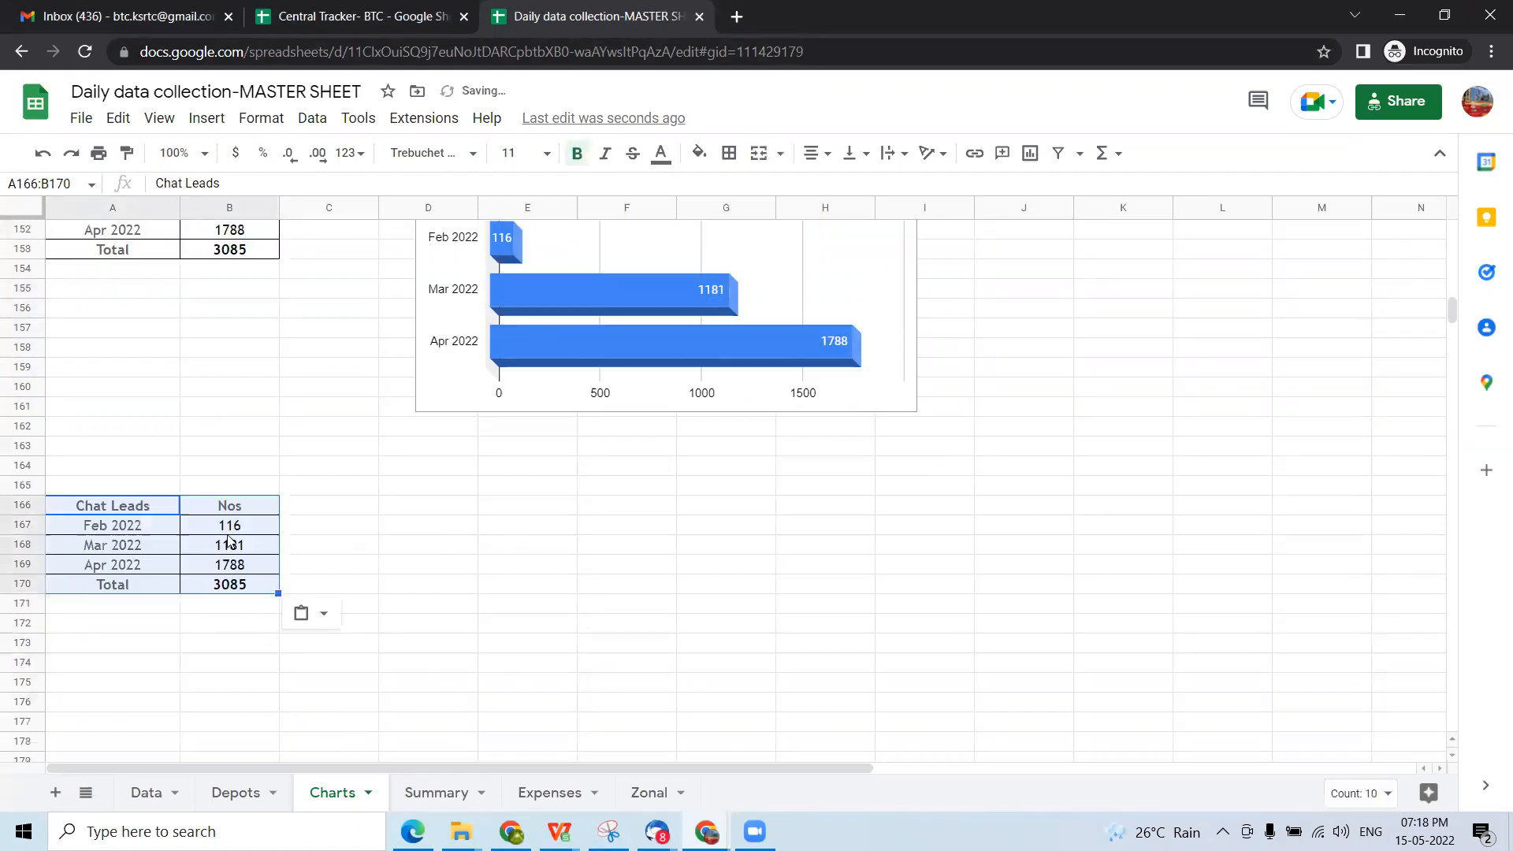
{"action": "left_click", "coordinate": [569, 505]}
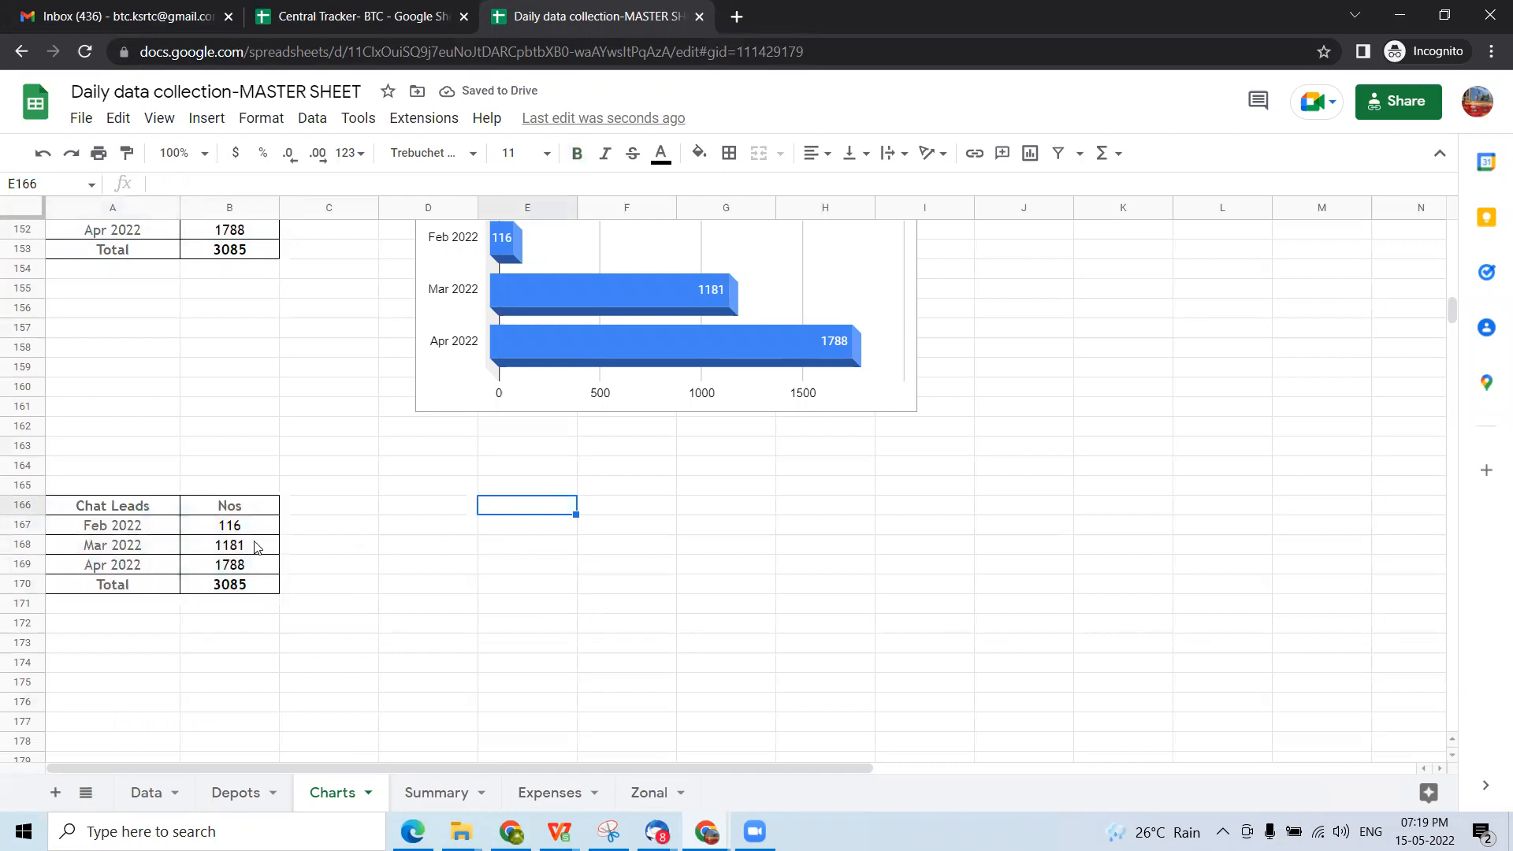
- Shorten the copied table's header in A166 to "Leads"
{"action": "left_click", "coordinate": [110, 512]}
{"action": "double_click", "coordinate": [118, 512]}
{"action": "double_click", "coordinate": [178, 183]}
{"action": "key", "text": "BackSpace"}
{"action": "left_click", "coordinate": [175, 511]}
- Review the month labels and lead counts in the copied table, including the formula behind the April count
{"action": "left_click", "coordinate": [130, 529]}
{"action": "left_click", "coordinate": [213, 528]}
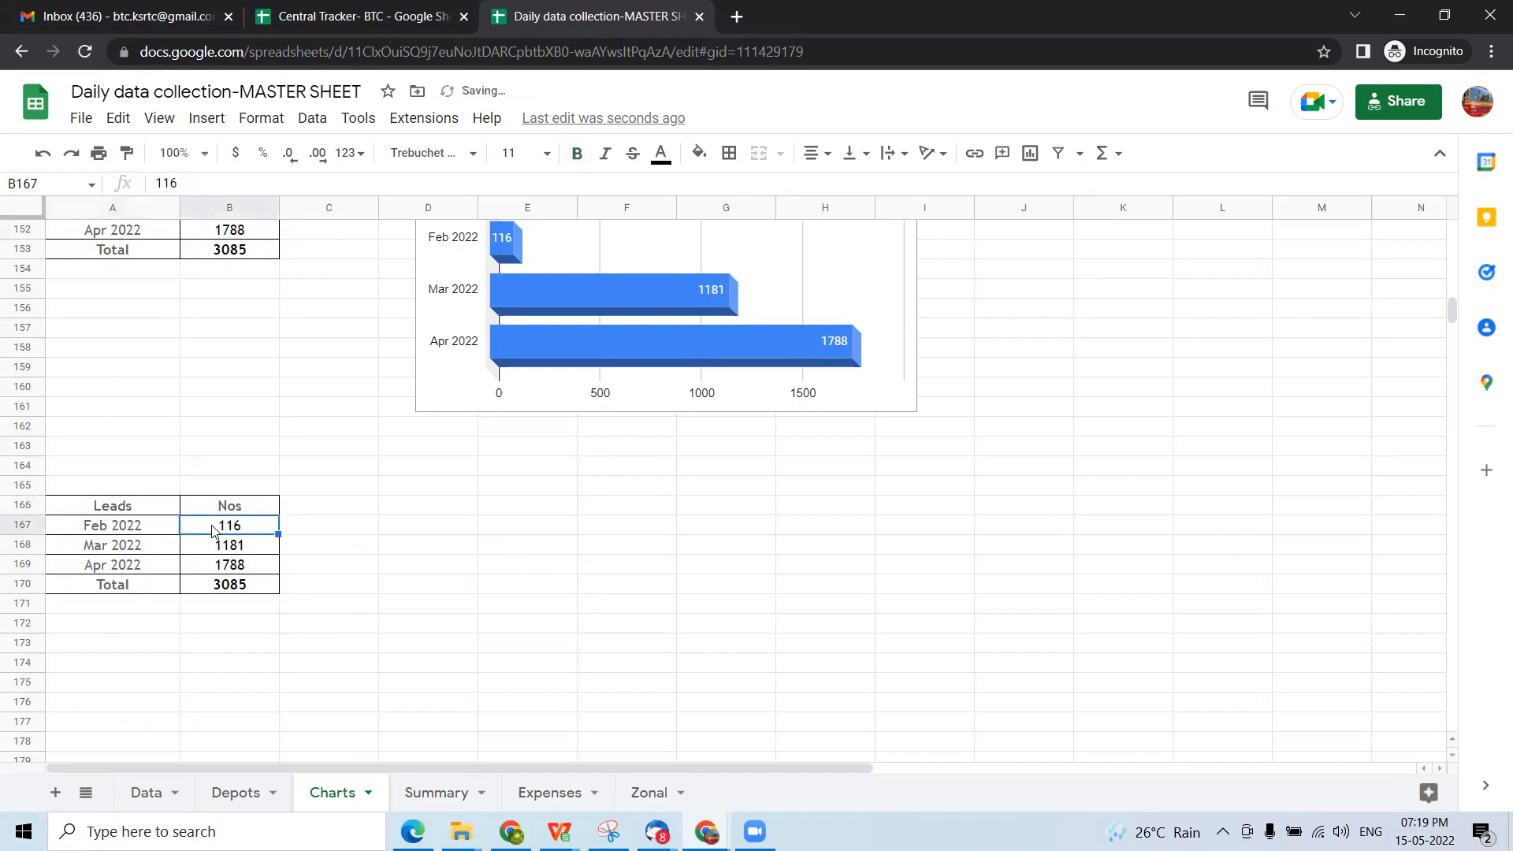
{"action": "left_click", "coordinate": [142, 553]}
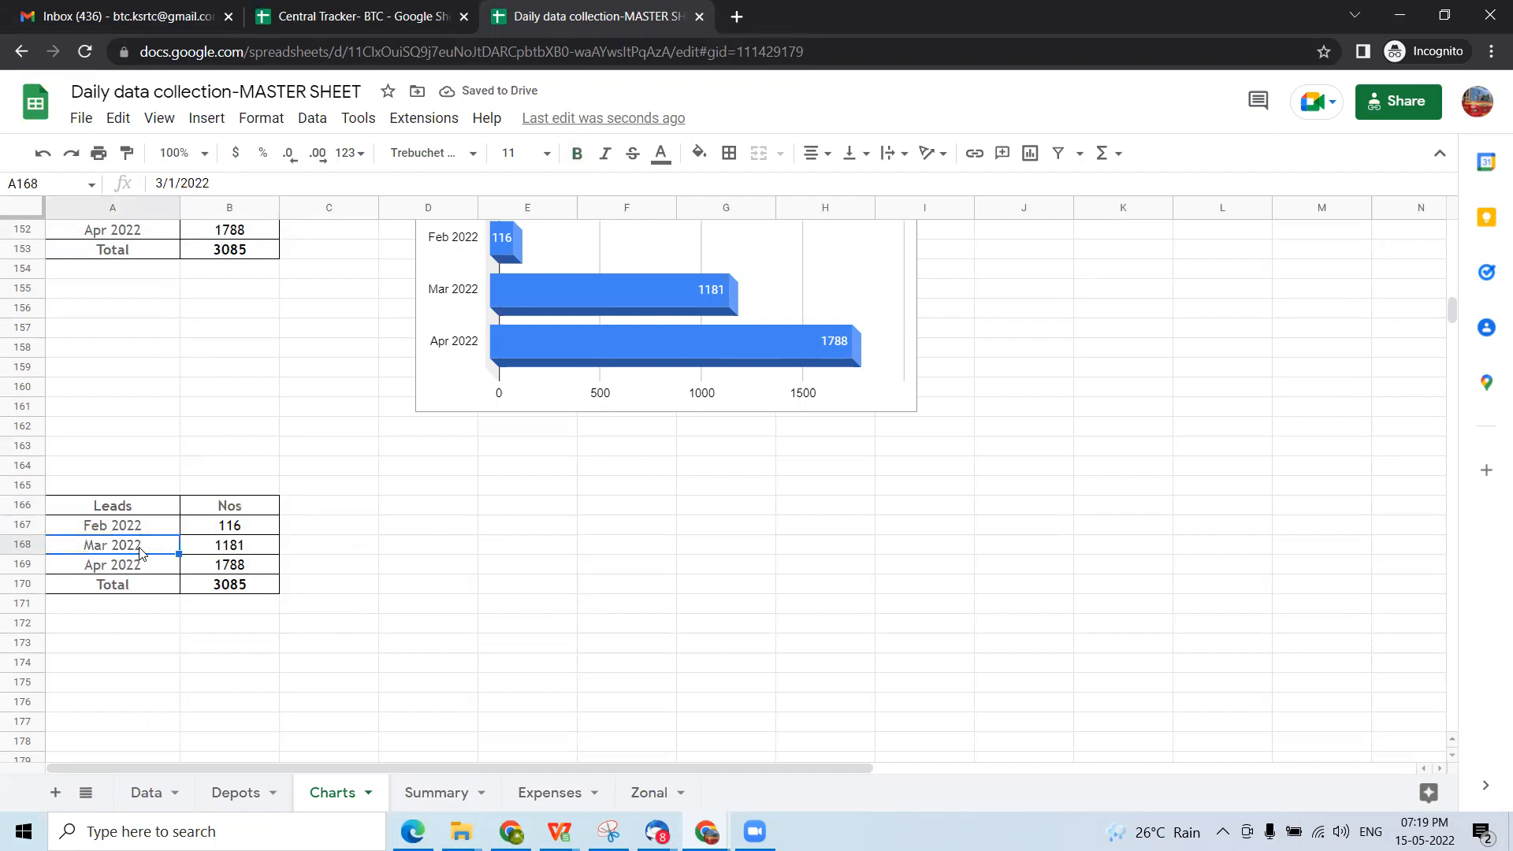
{"action": "left_click", "coordinate": [247, 555]}
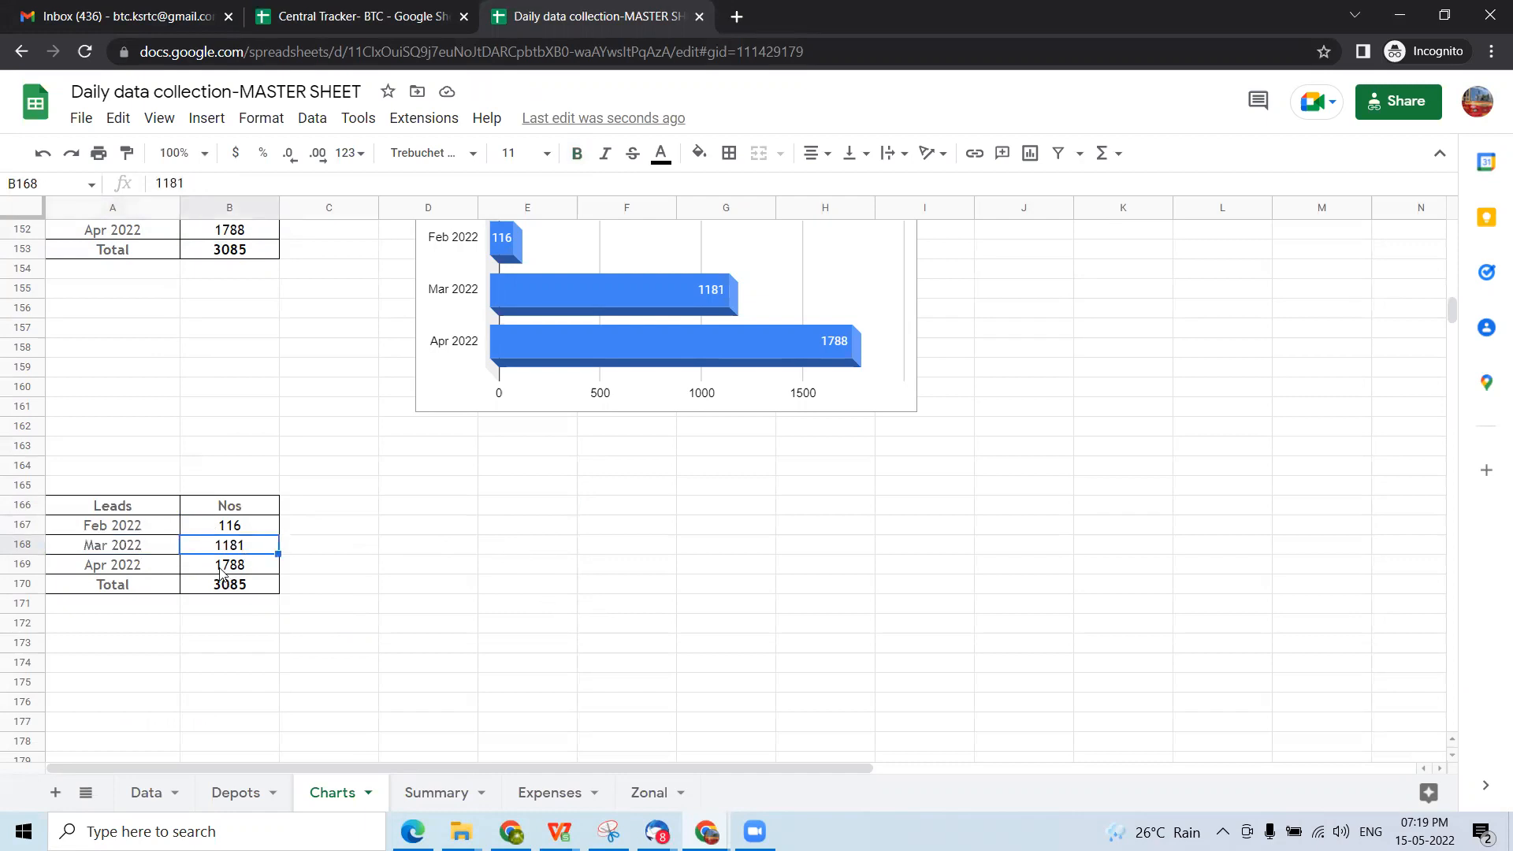
{"action": "left_click", "coordinate": [222, 567]}
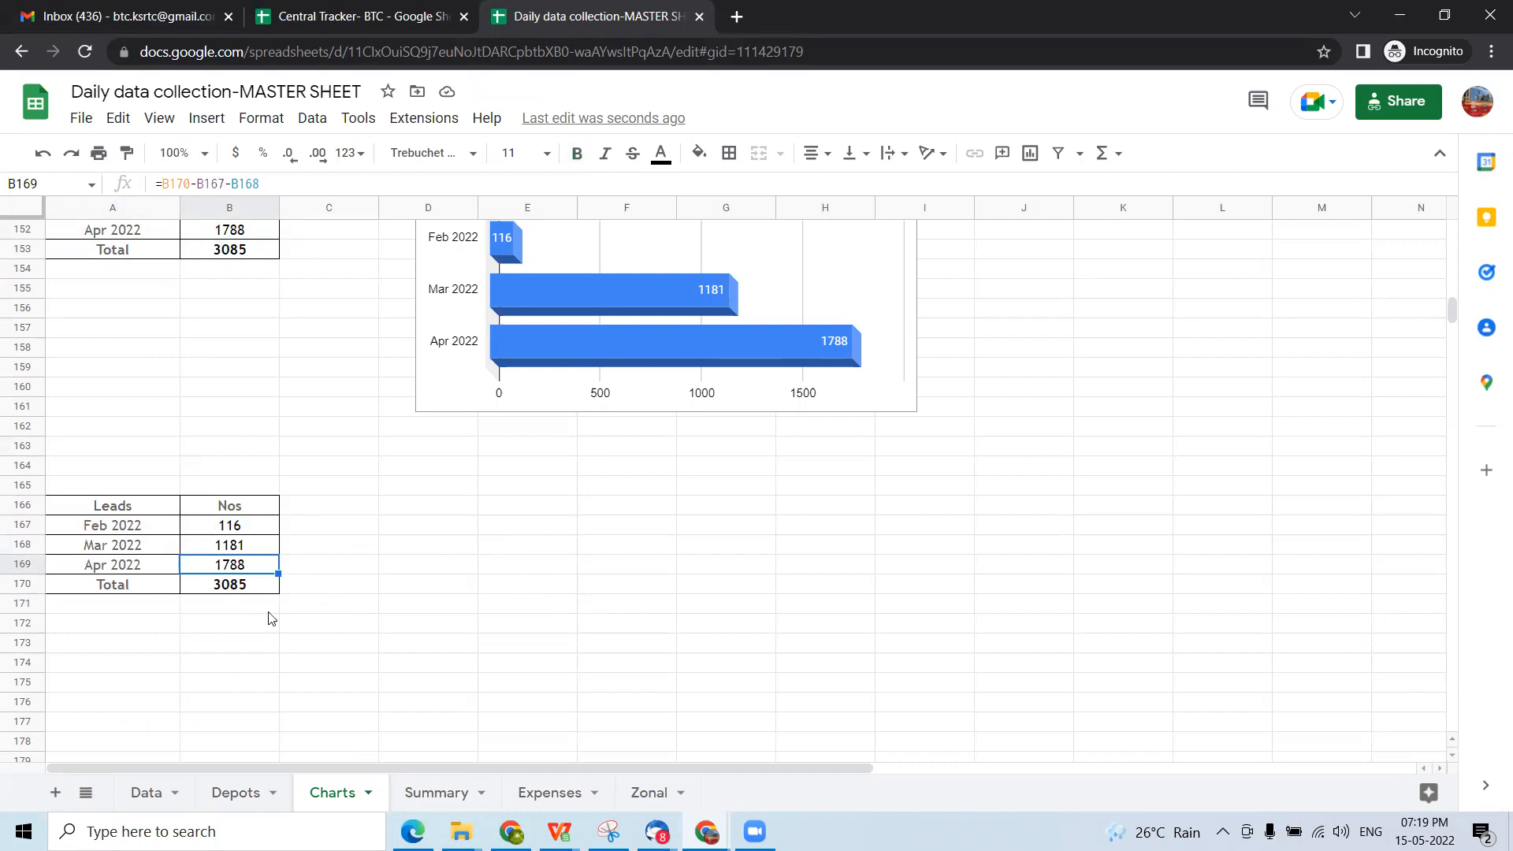
{"action": "left_click", "coordinate": [78, 512]}
{"action": "left_click", "coordinate": [243, 471]}
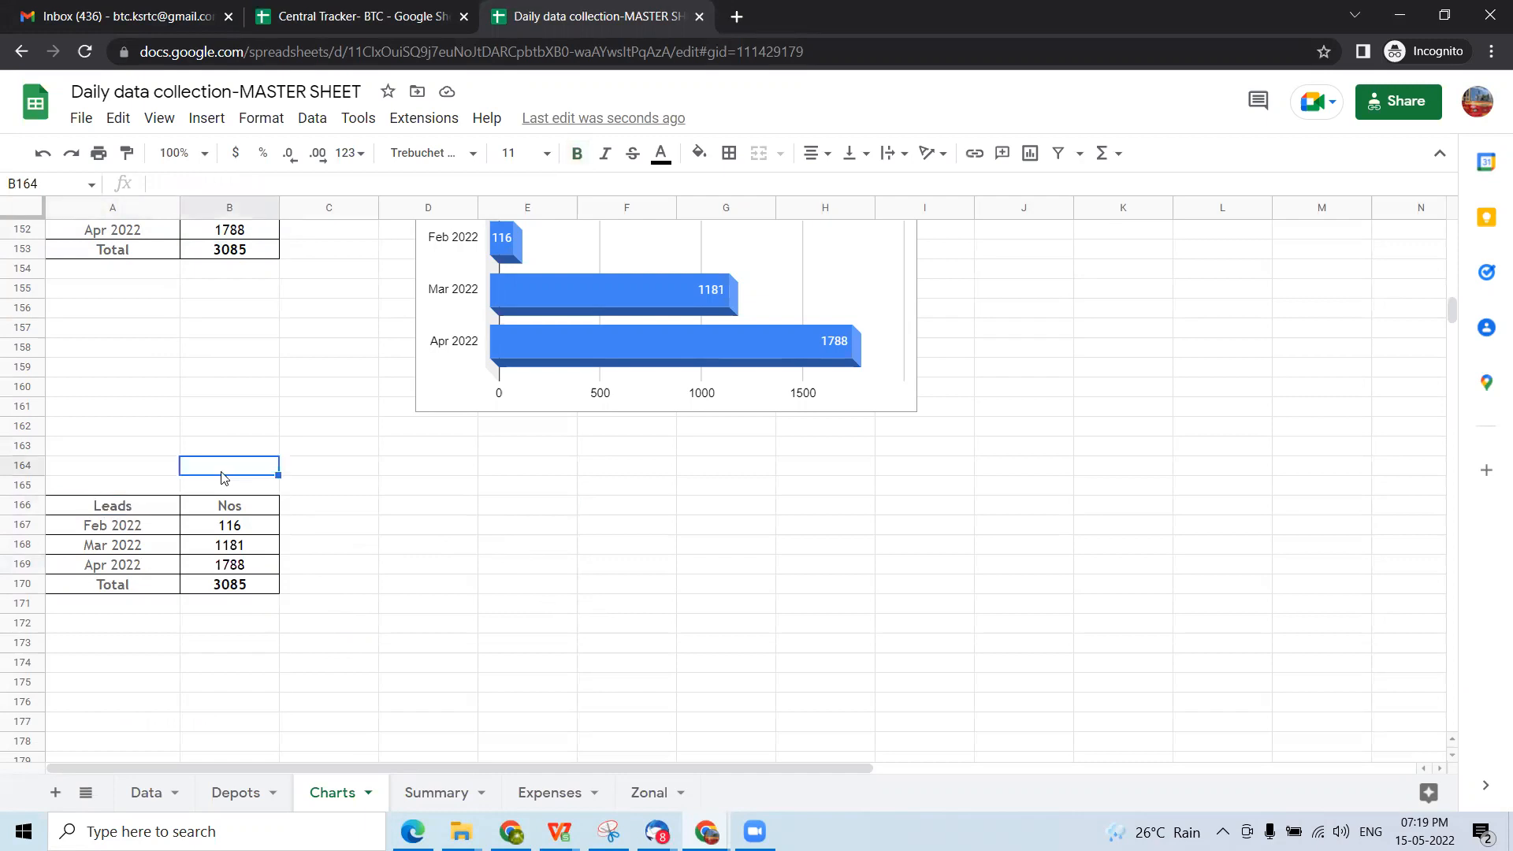
- Insert a chart from the copied table's header and month rows, A166:B169, leaving out the Total row
{"action": "left_click", "coordinate": [113, 510]}
{"action": "left_click_drag", "start_coordinate": [113, 510], "coordinate": [263, 587]}
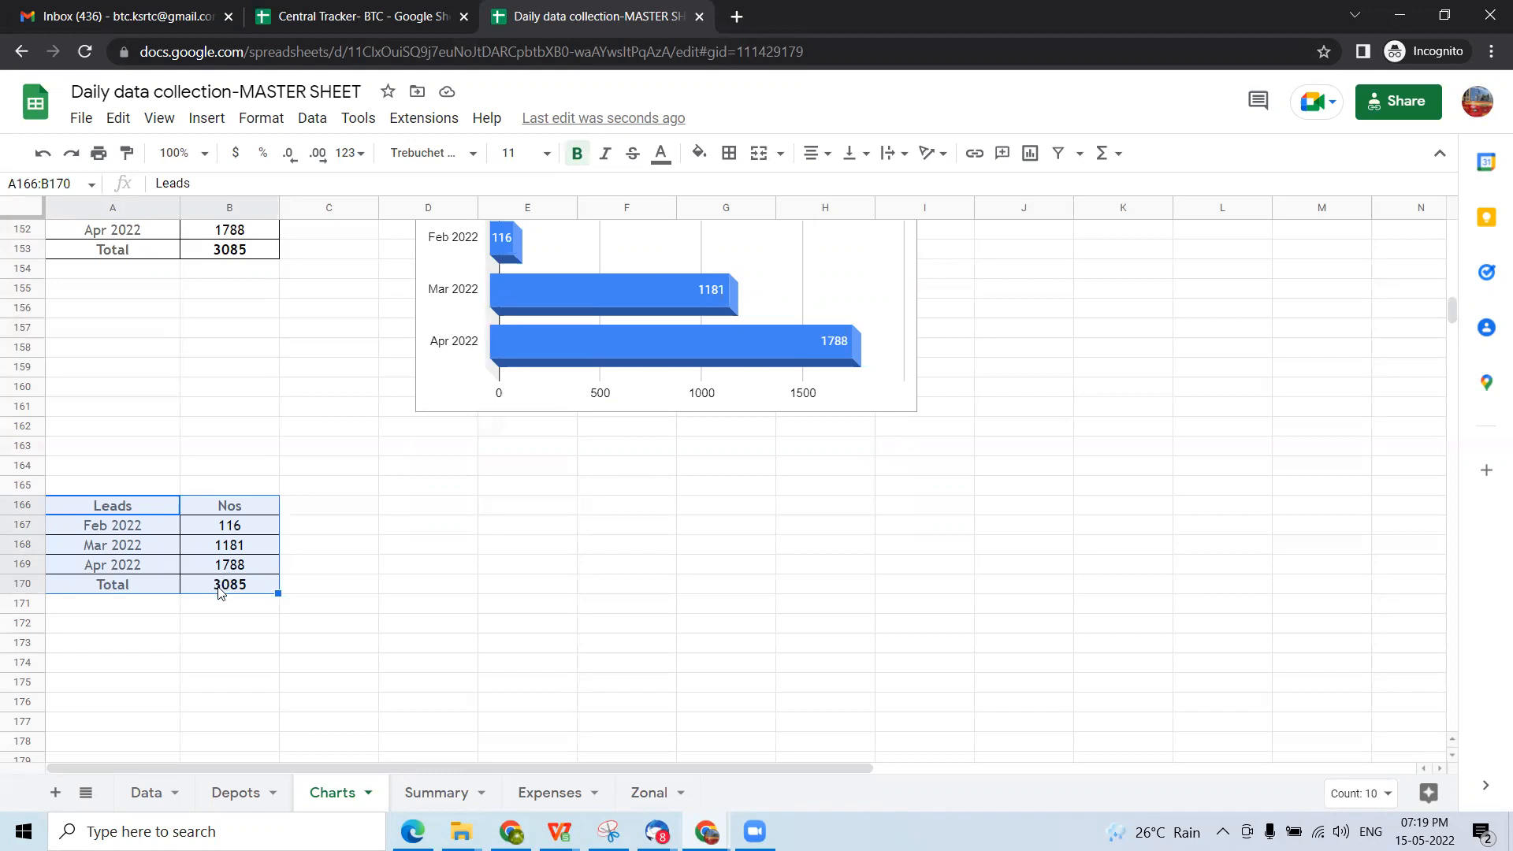
{"action": "left_click_drag", "start_coordinate": [78, 508], "coordinate": [246, 568]}
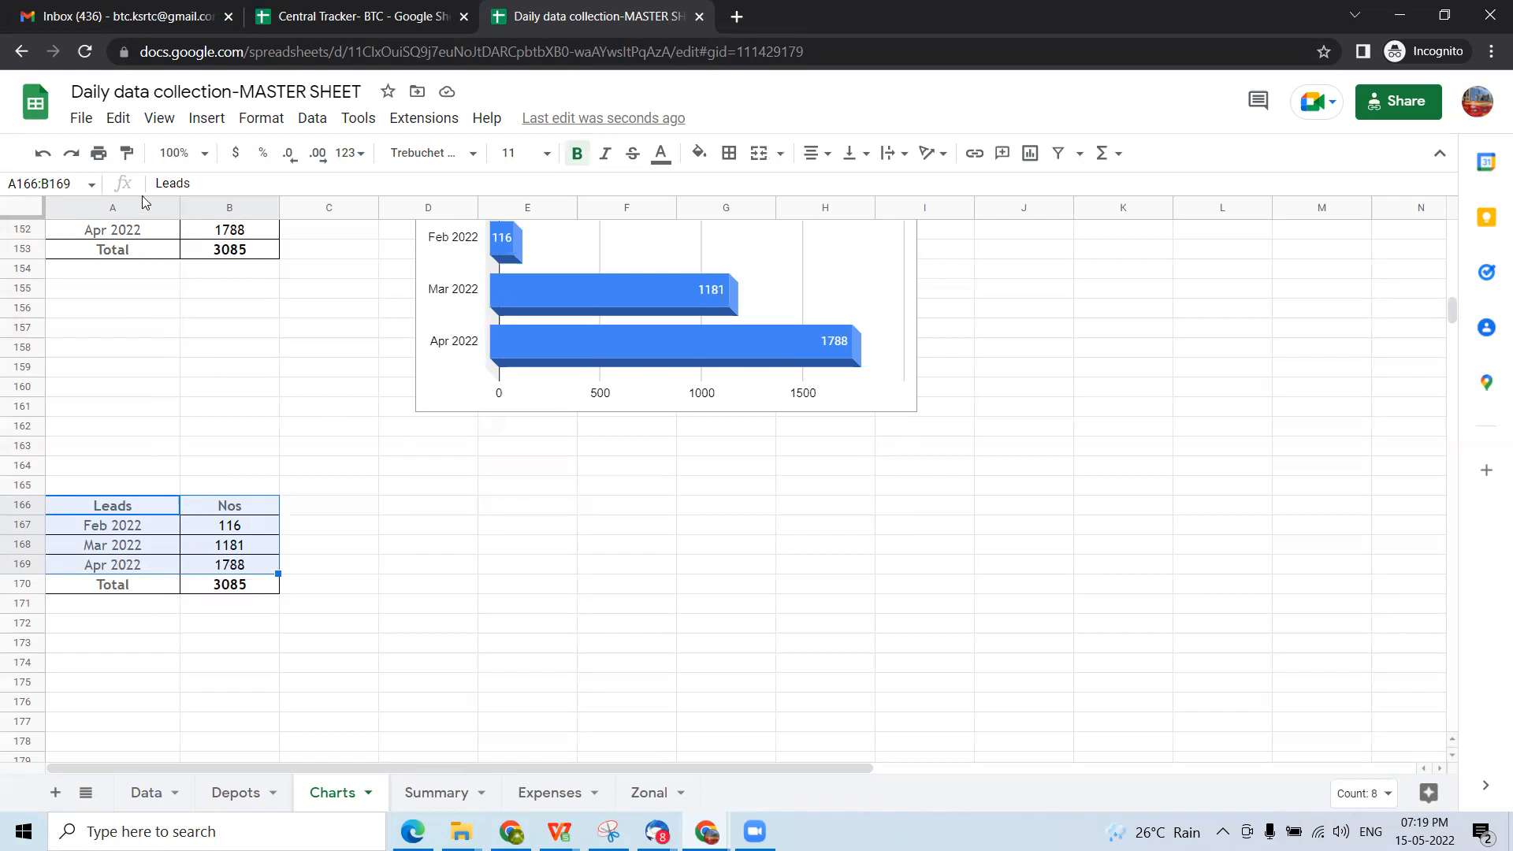
{"action": "left_click", "coordinate": [204, 122]}
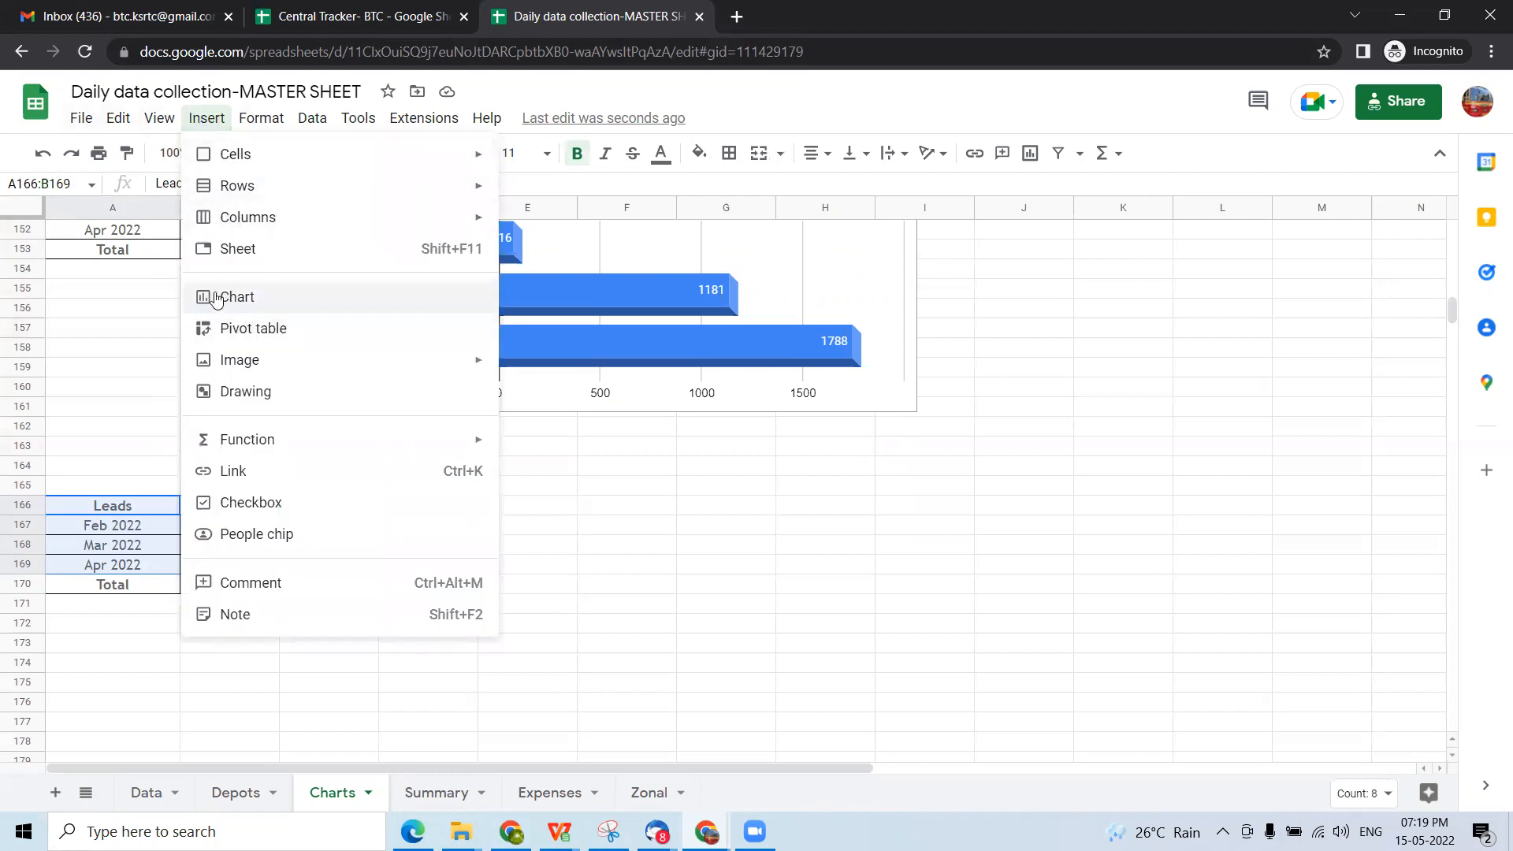
{"action": "left_click", "coordinate": [250, 305]}
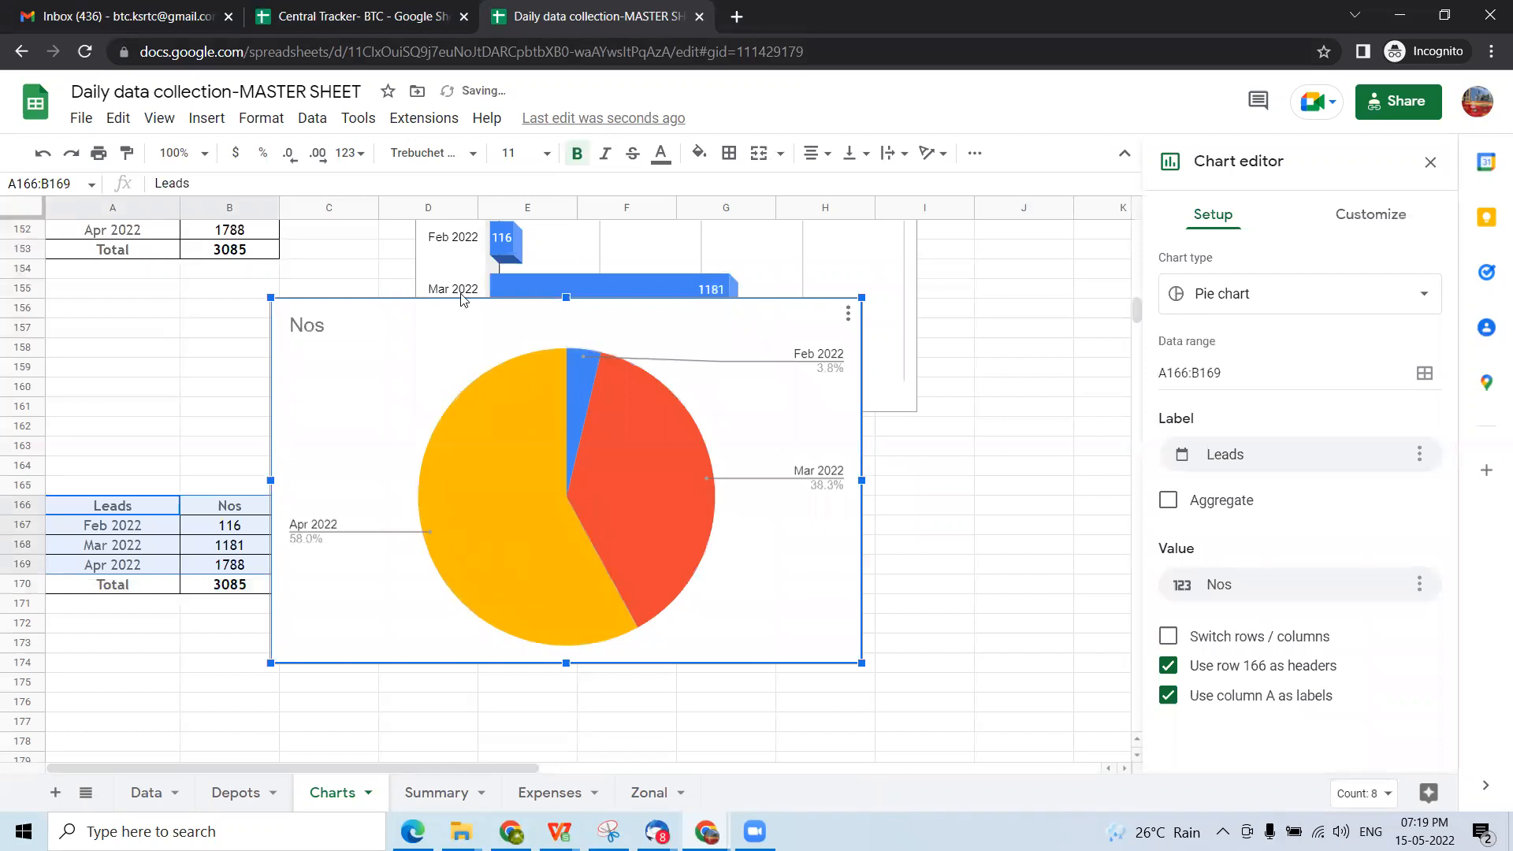
- Move the new pie chart directly below the Chat leads bar chart and shrink it to about the same width
{"action": "left_click_drag", "start_coordinate": [359, 322], "coordinate": [544, 486]}
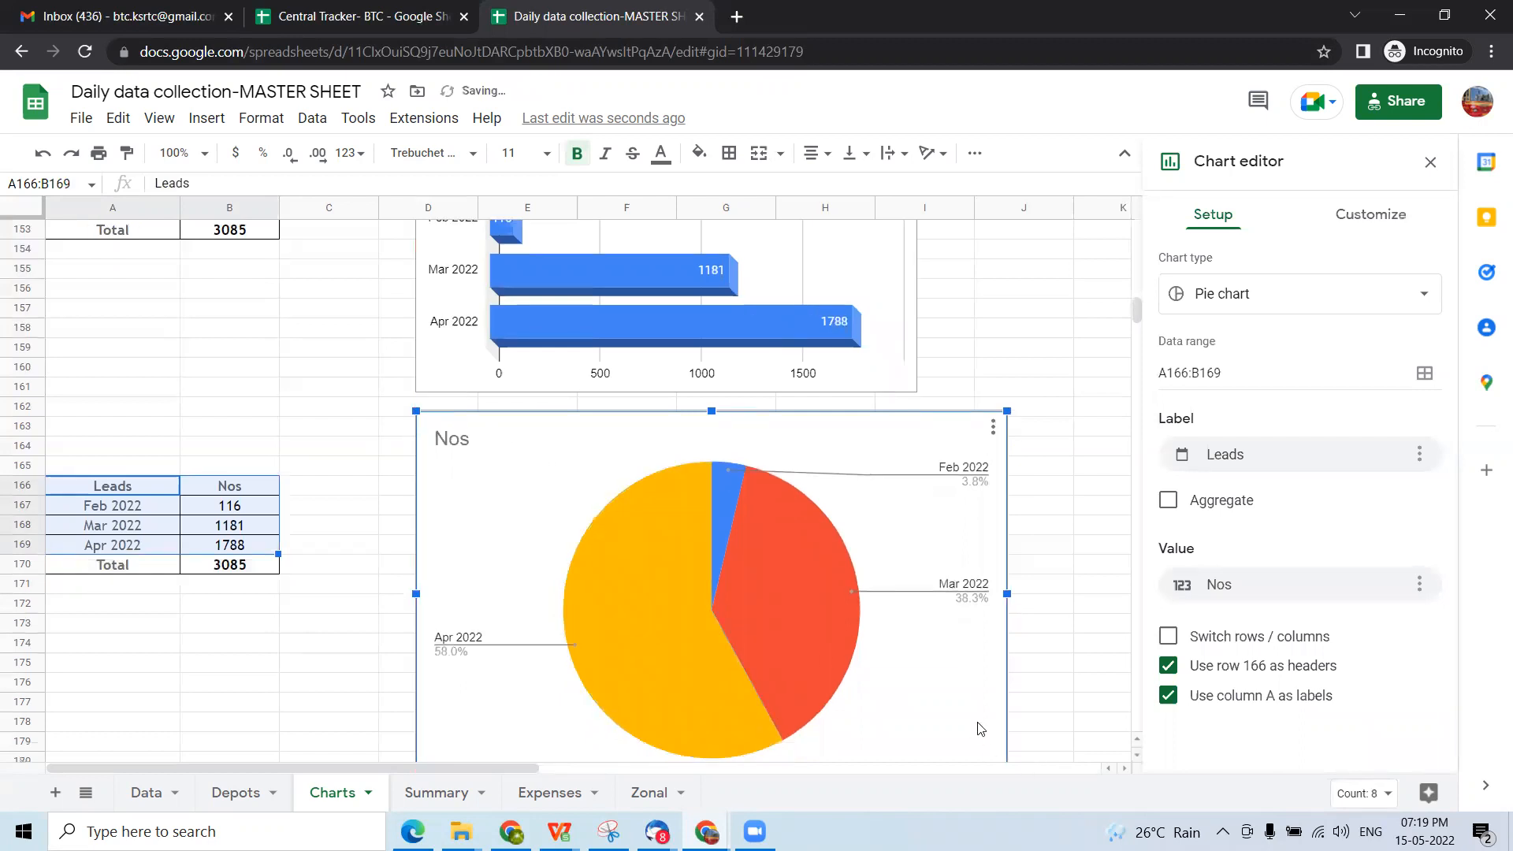
{"action": "scroll", "coordinate": [967, 678], "scroll_direction": "down", "scroll_amount": 1}
{"action": "left_click_drag", "start_coordinate": [1007, 717], "coordinate": [912, 658]}
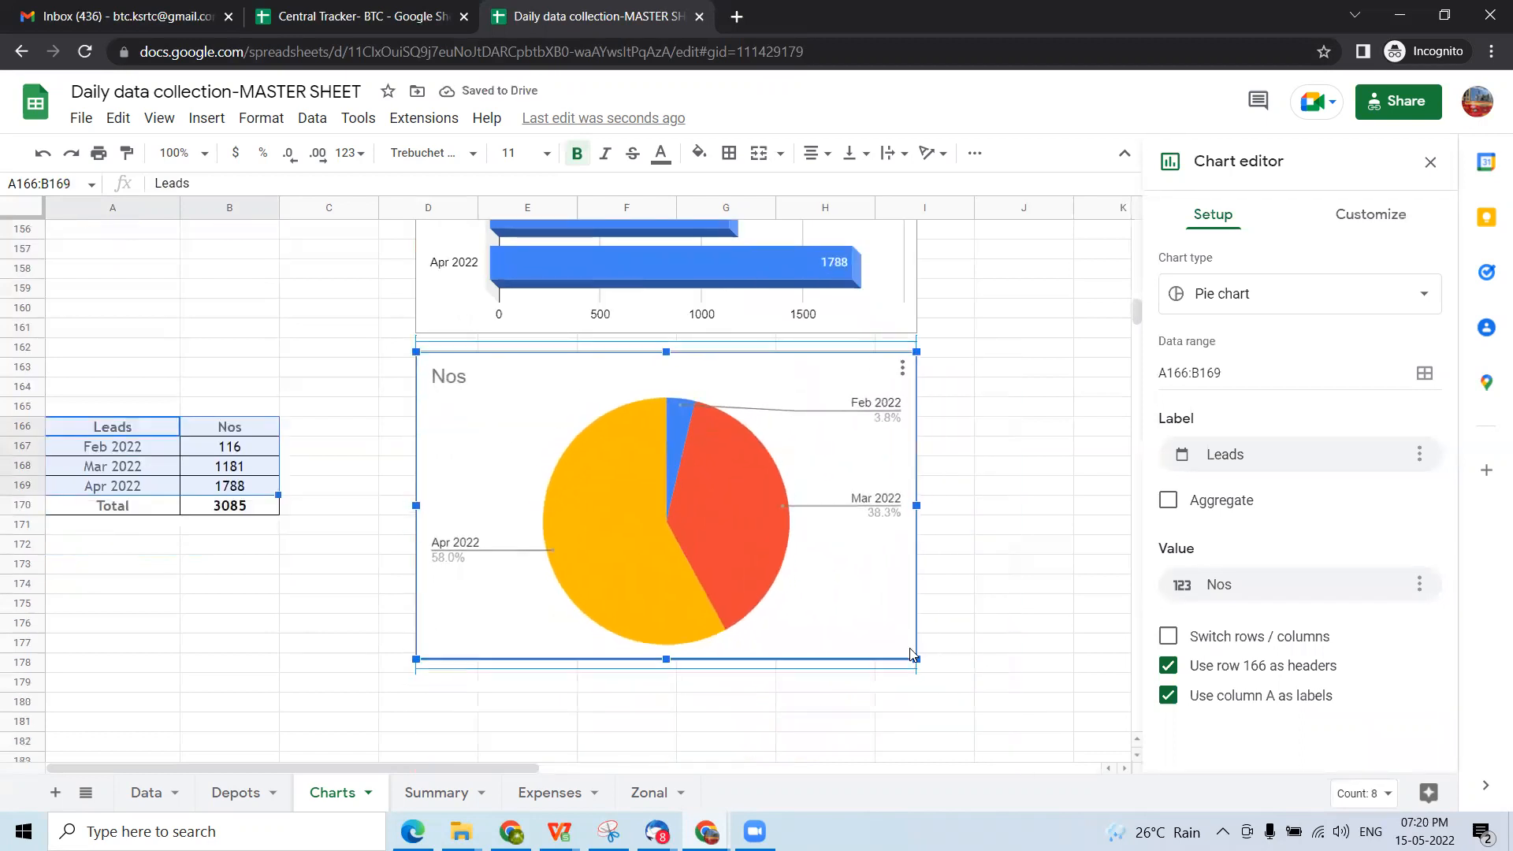
- Try the suggested bar chart and line chart types on the new chart, and return it to a pie chart
{"action": "left_click", "coordinate": [1221, 305]}
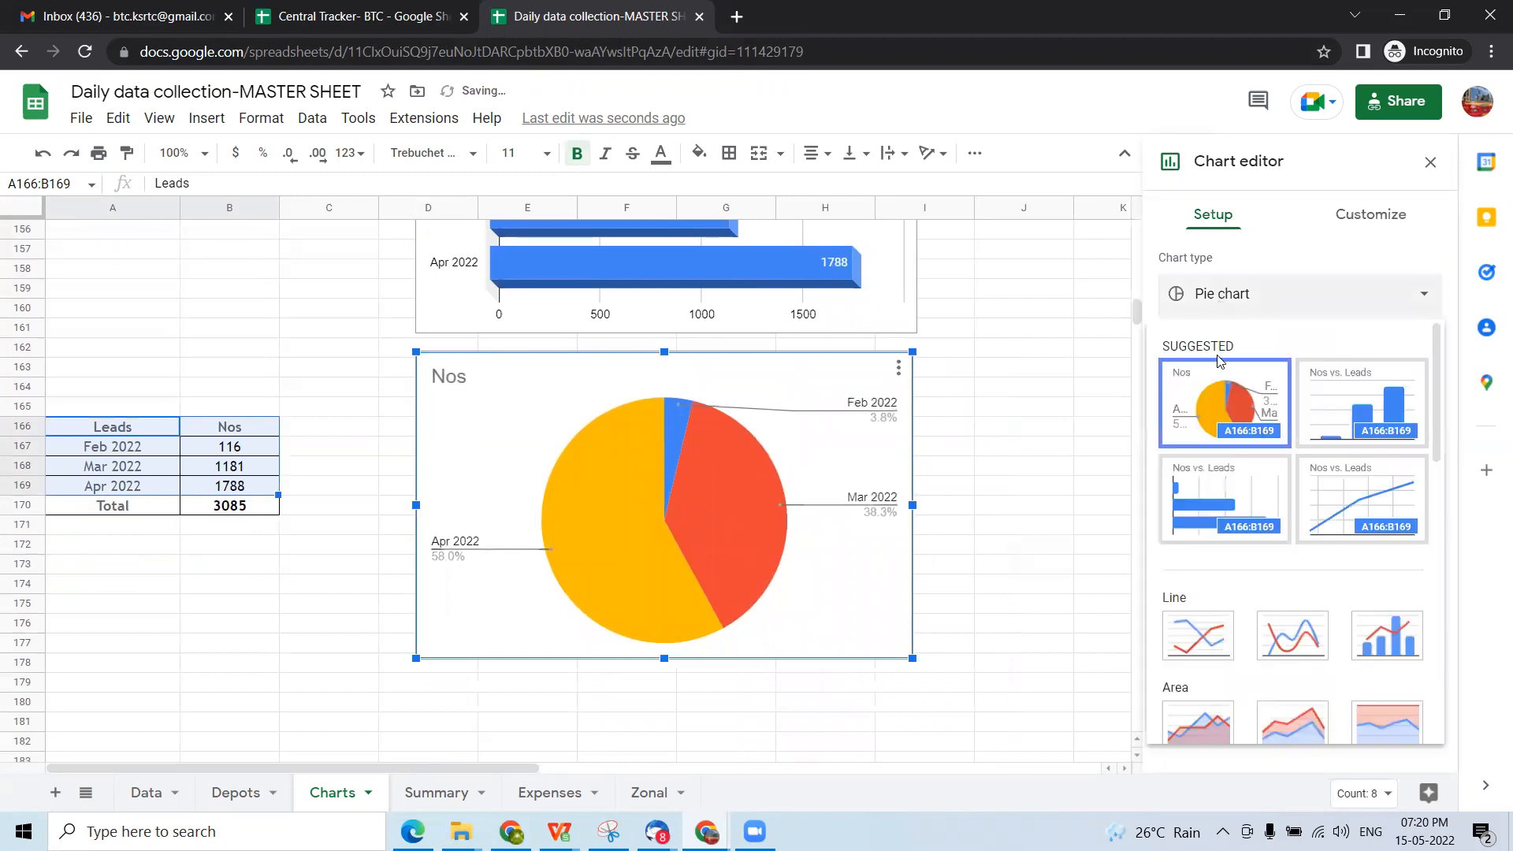
{"action": "left_click", "coordinate": [1184, 518]}
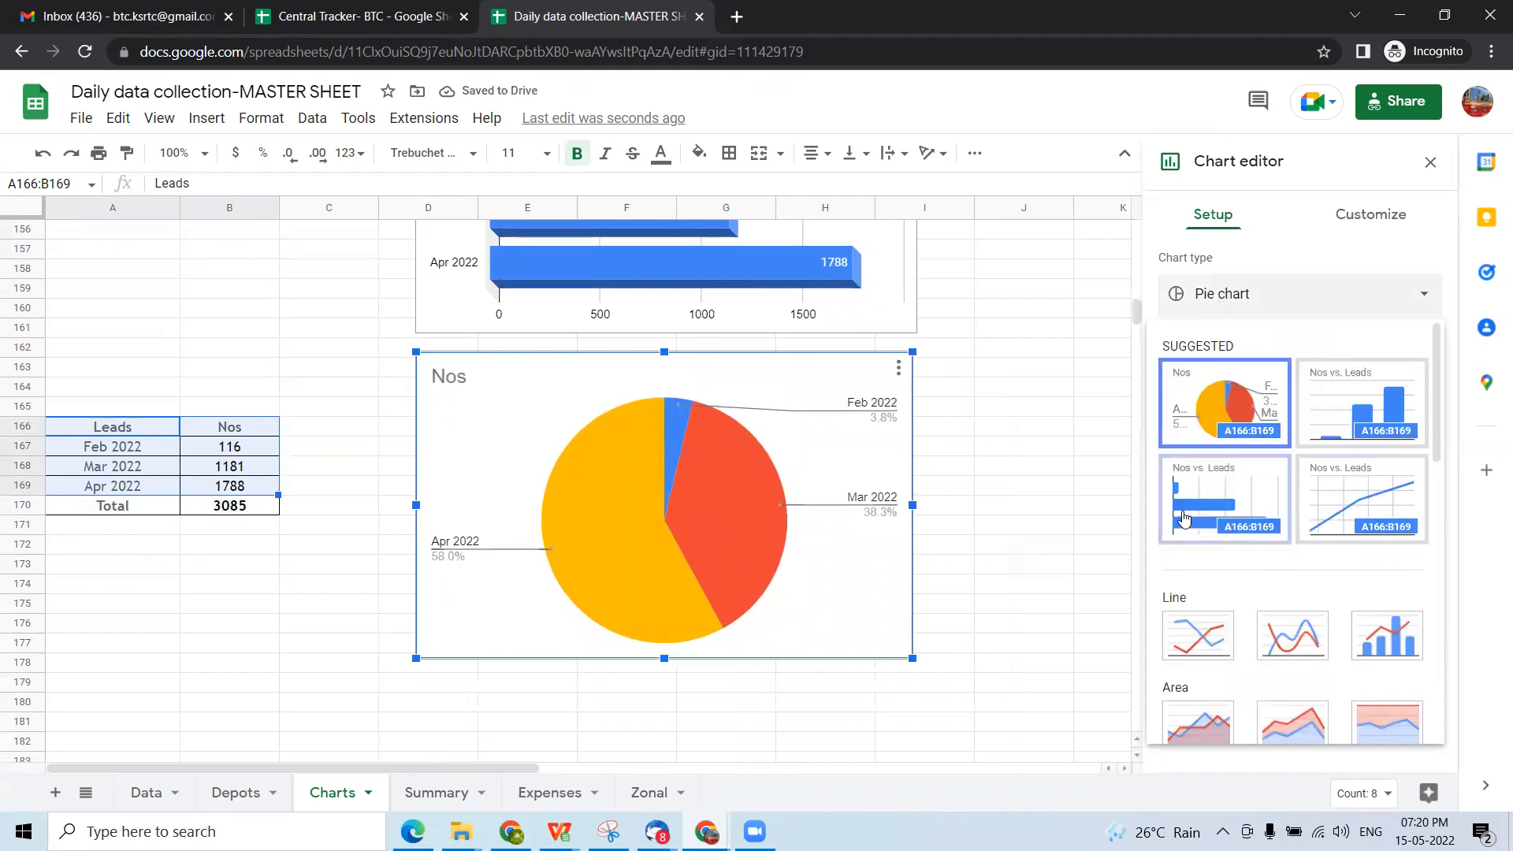
{"action": "left_click", "coordinate": [1204, 304]}
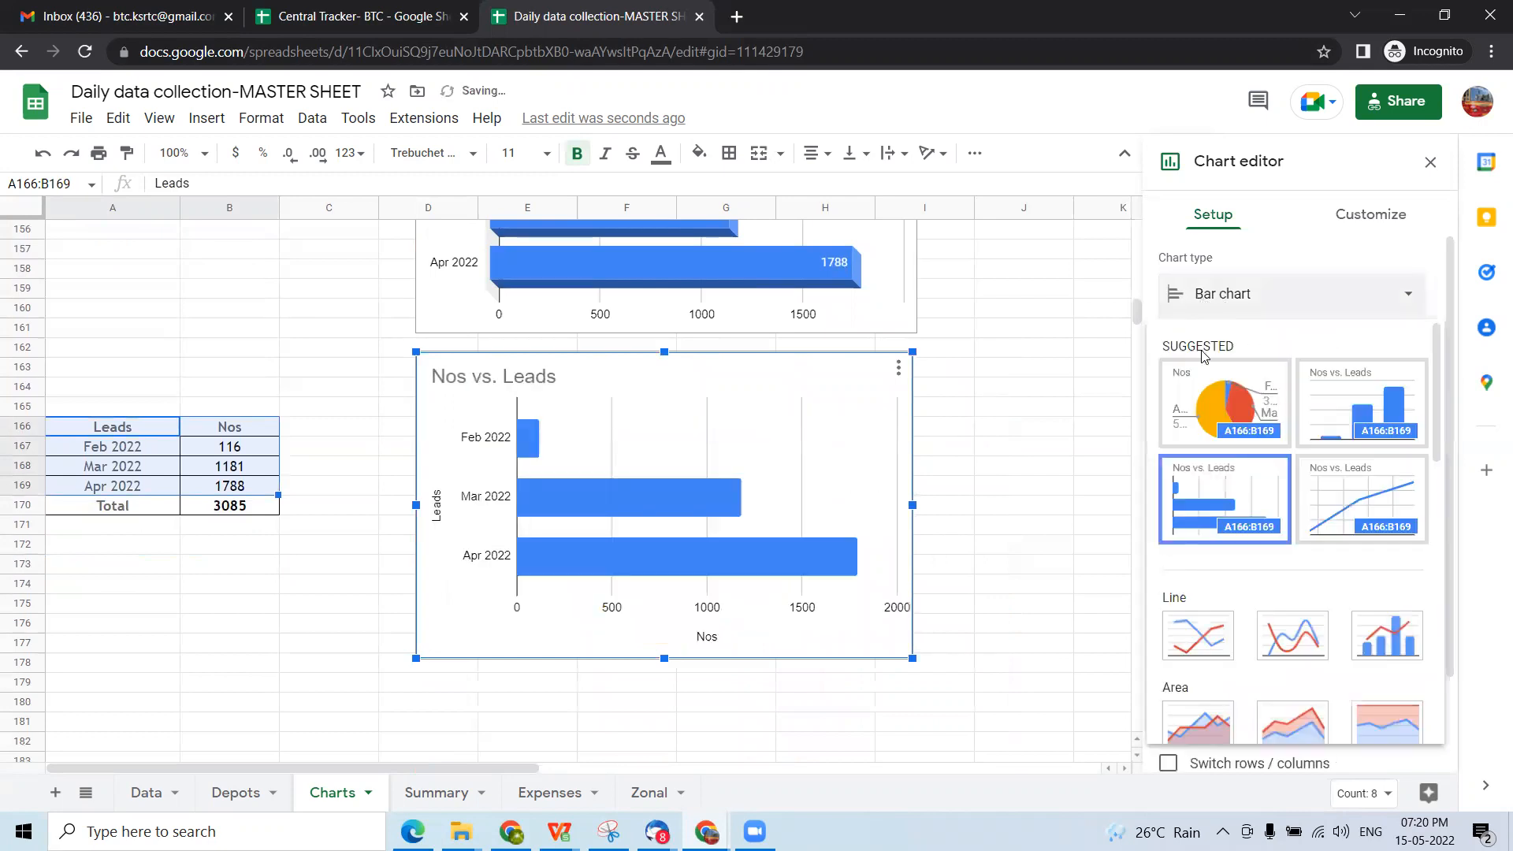
{"action": "left_click", "coordinate": [1346, 512]}
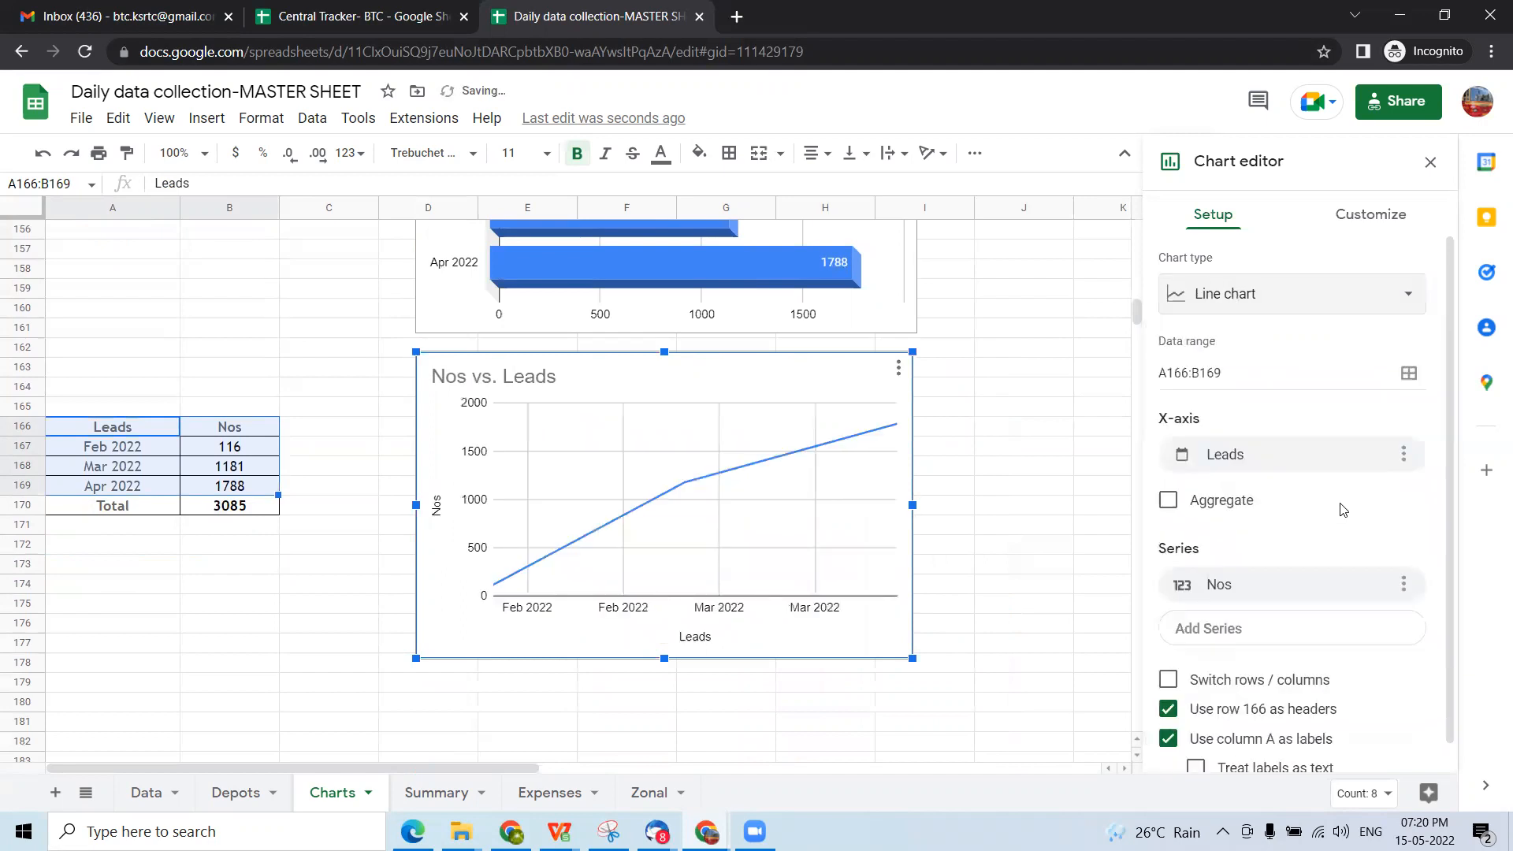
{"action": "left_click", "coordinate": [1226, 307]}
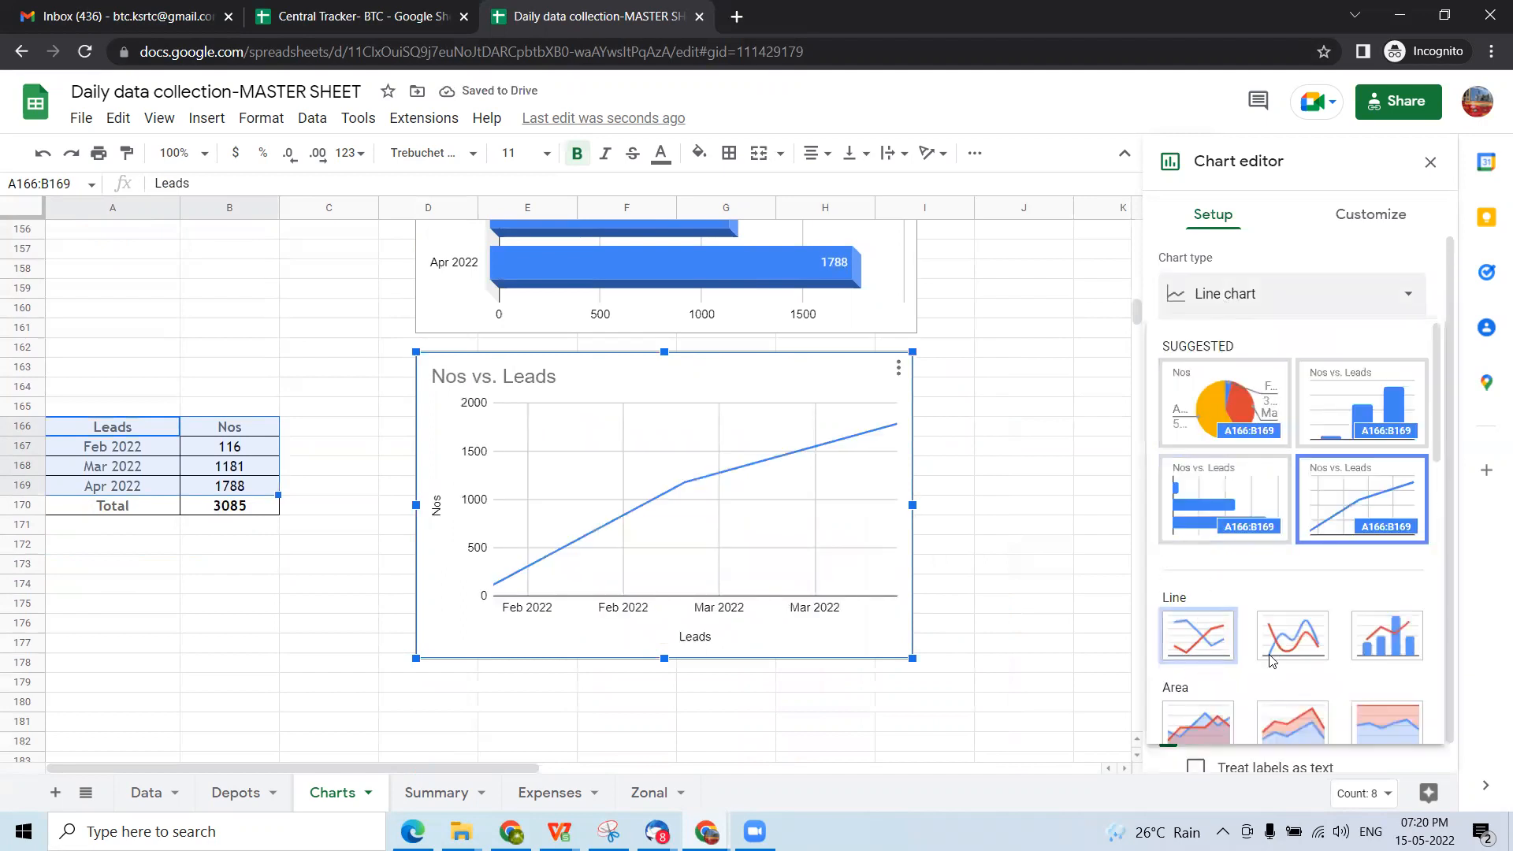
{"action": "left_click", "coordinate": [1221, 403]}
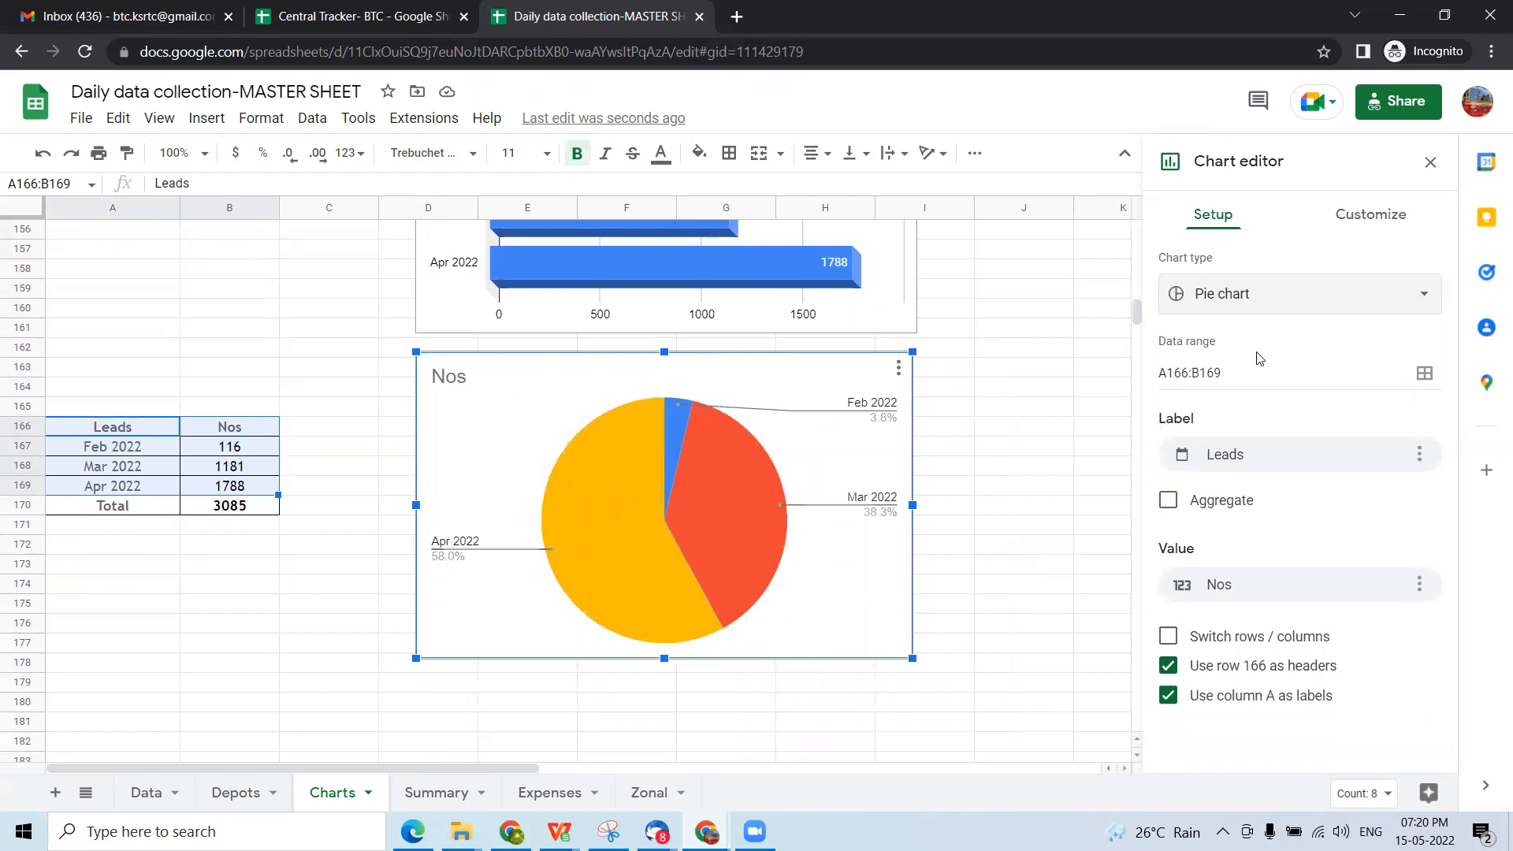
- Make the pie chart 3D in its chart style, and try the Maximize option before switching it back off
{"action": "left_click", "coordinate": [1371, 222]}
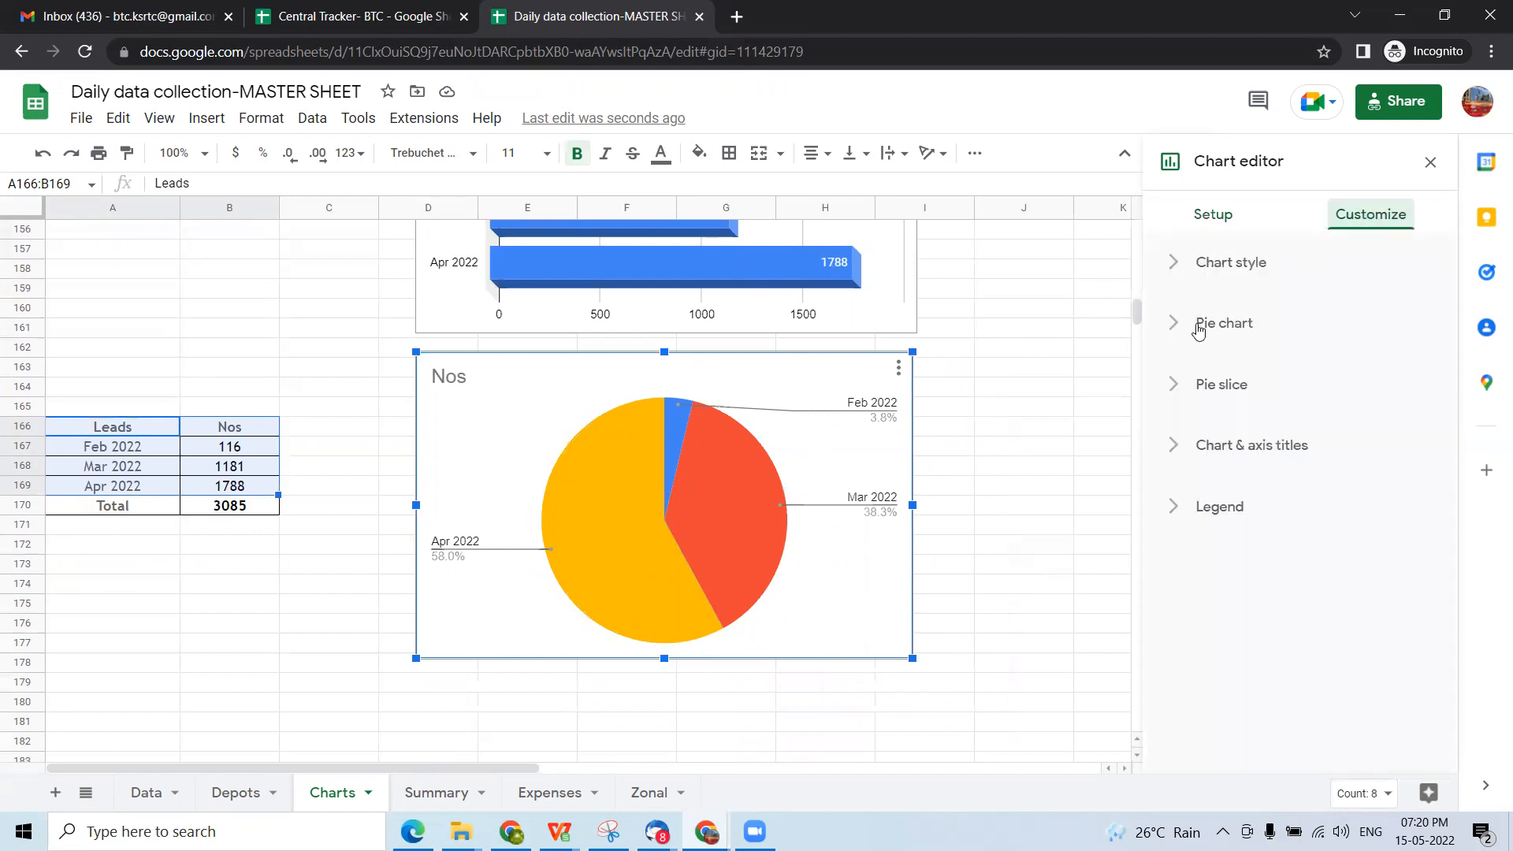
{"action": "left_click", "coordinate": [1224, 262]}
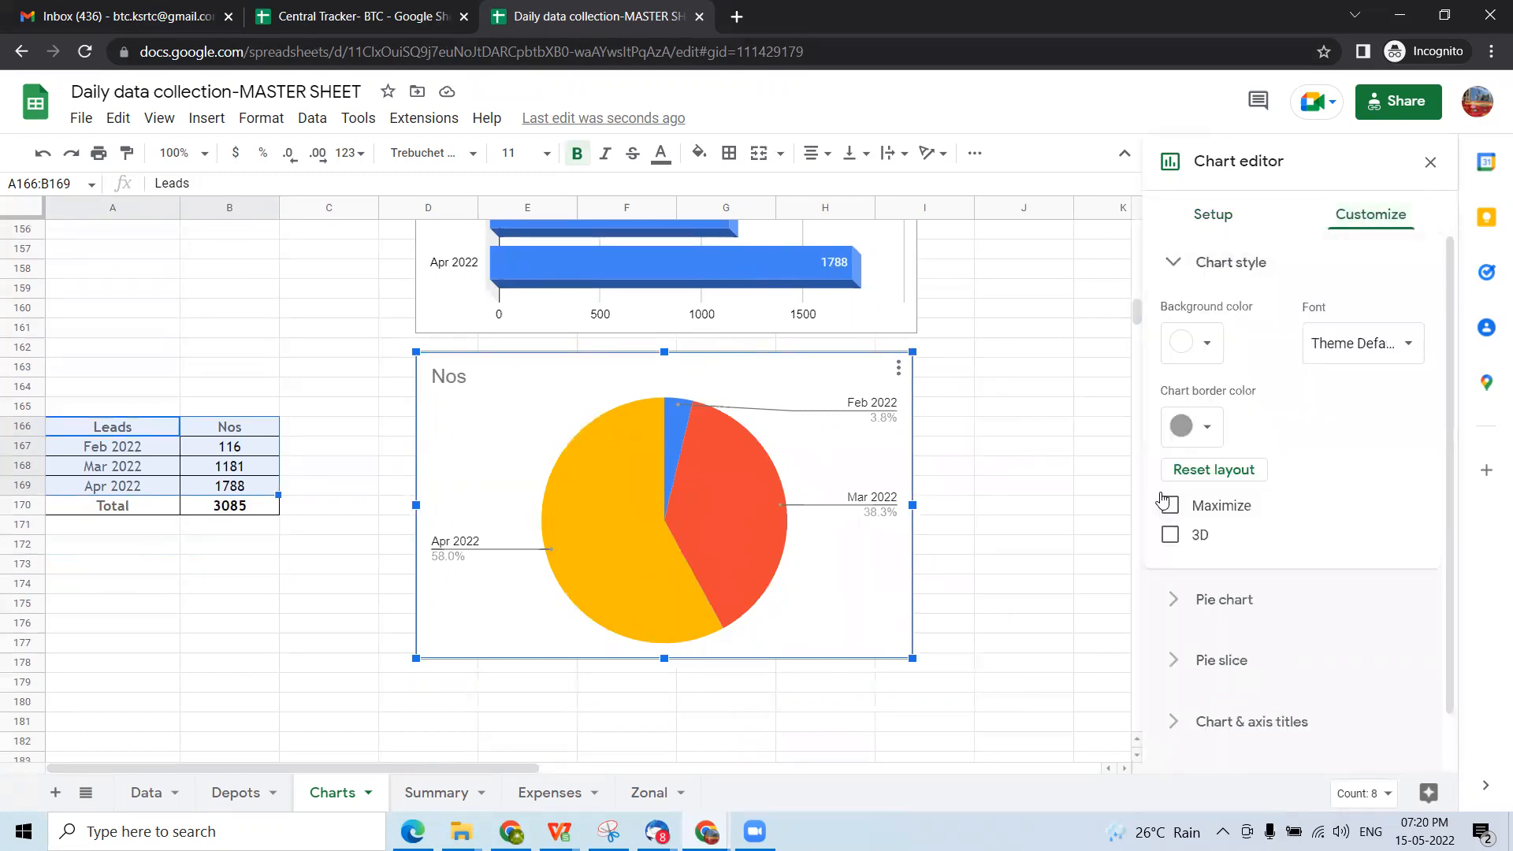
{"action": "left_click", "coordinate": [1172, 541]}
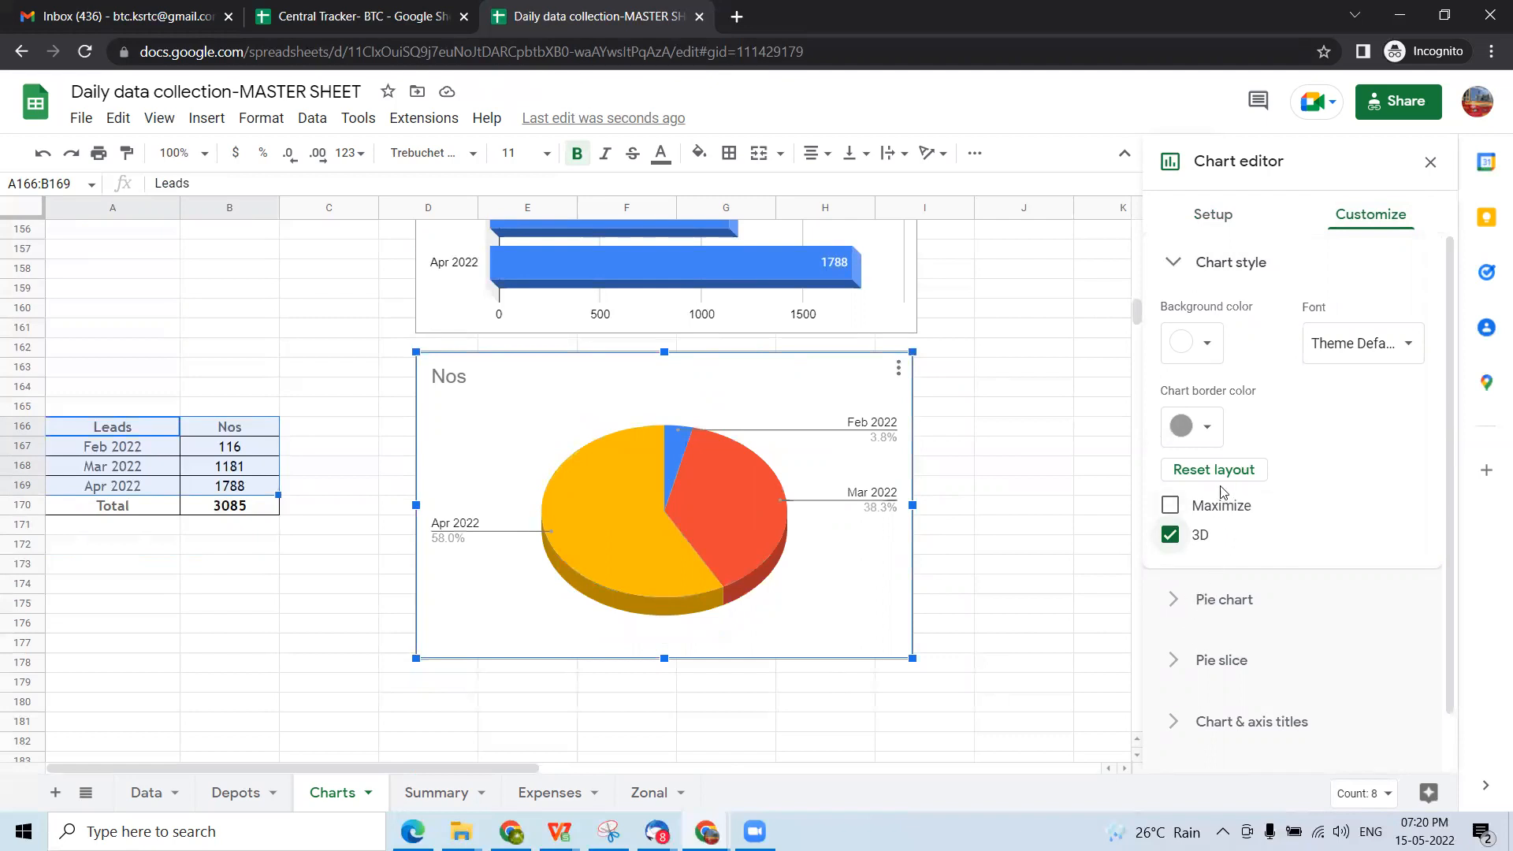
{"action": "left_click", "coordinate": [1170, 506]}
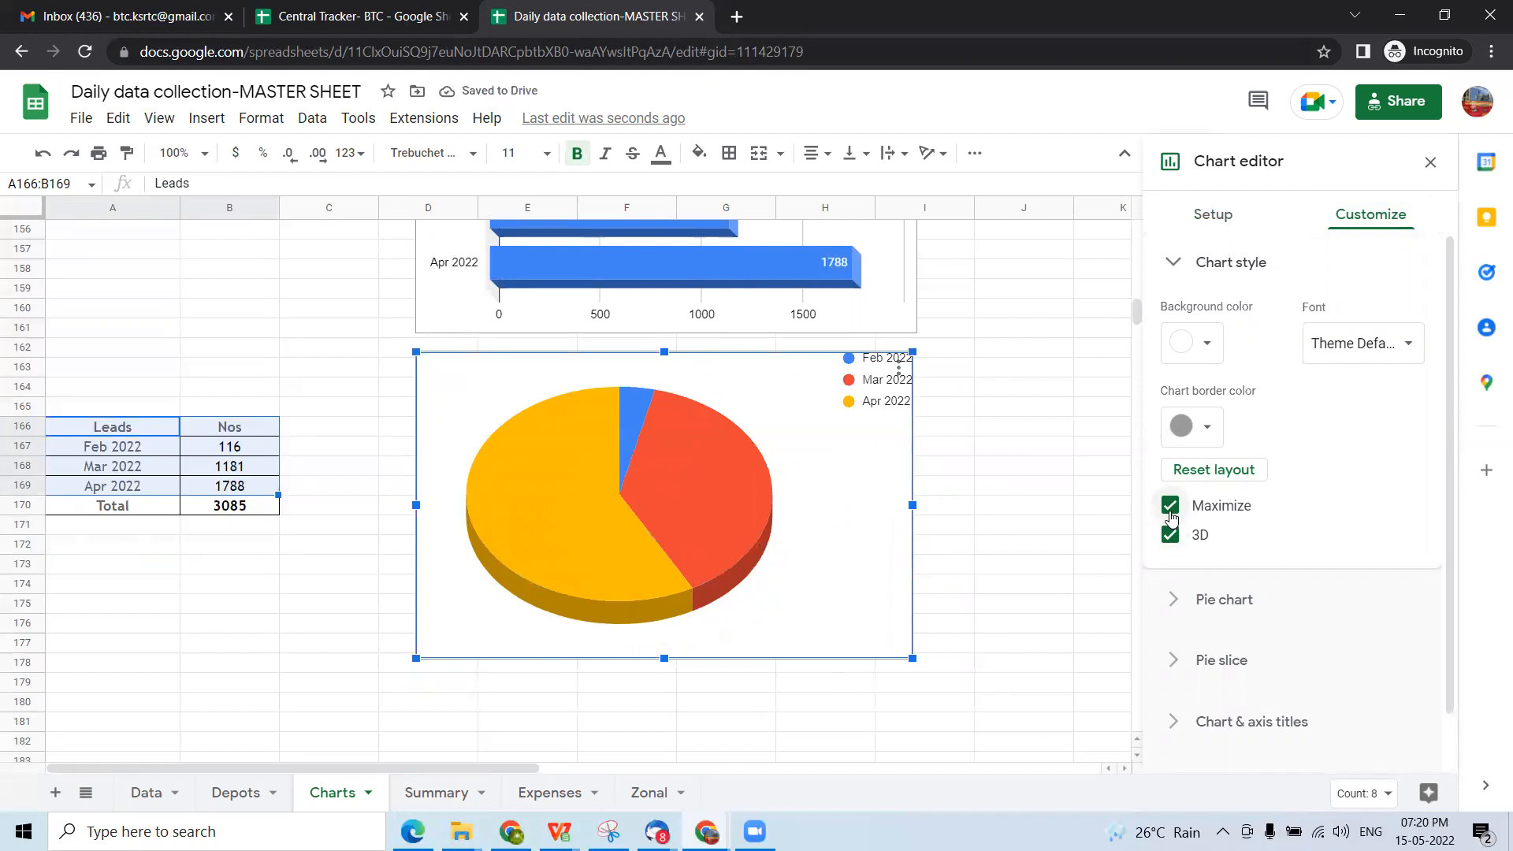
{"action": "left_click", "coordinate": [1171, 507]}
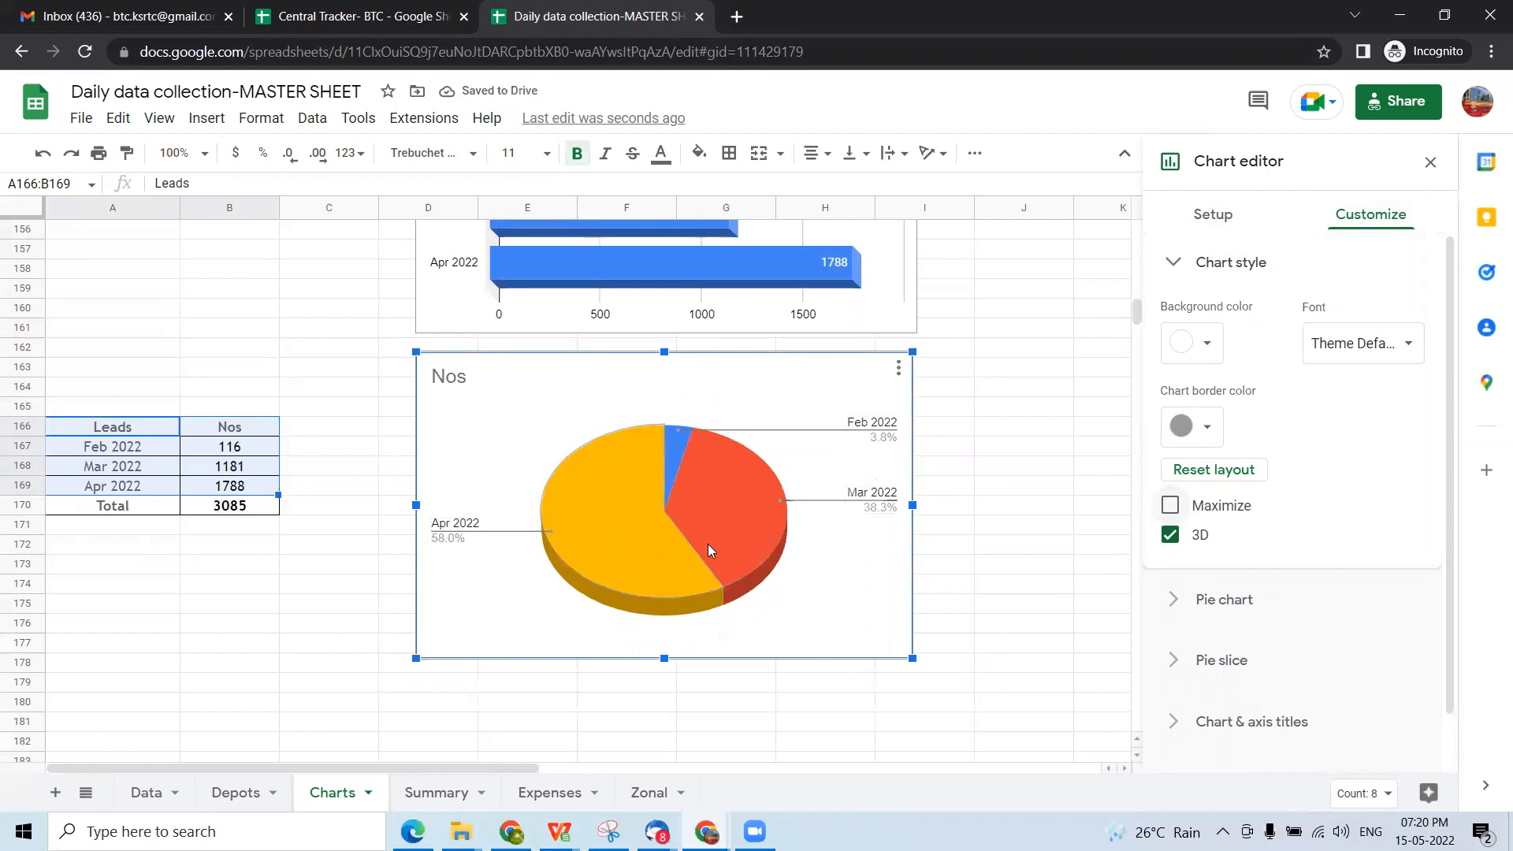
- Try donut holes of 25% and 50% on the pie chart, and set the donut hole to 75%
{"action": "left_click", "coordinate": [1221, 600]}
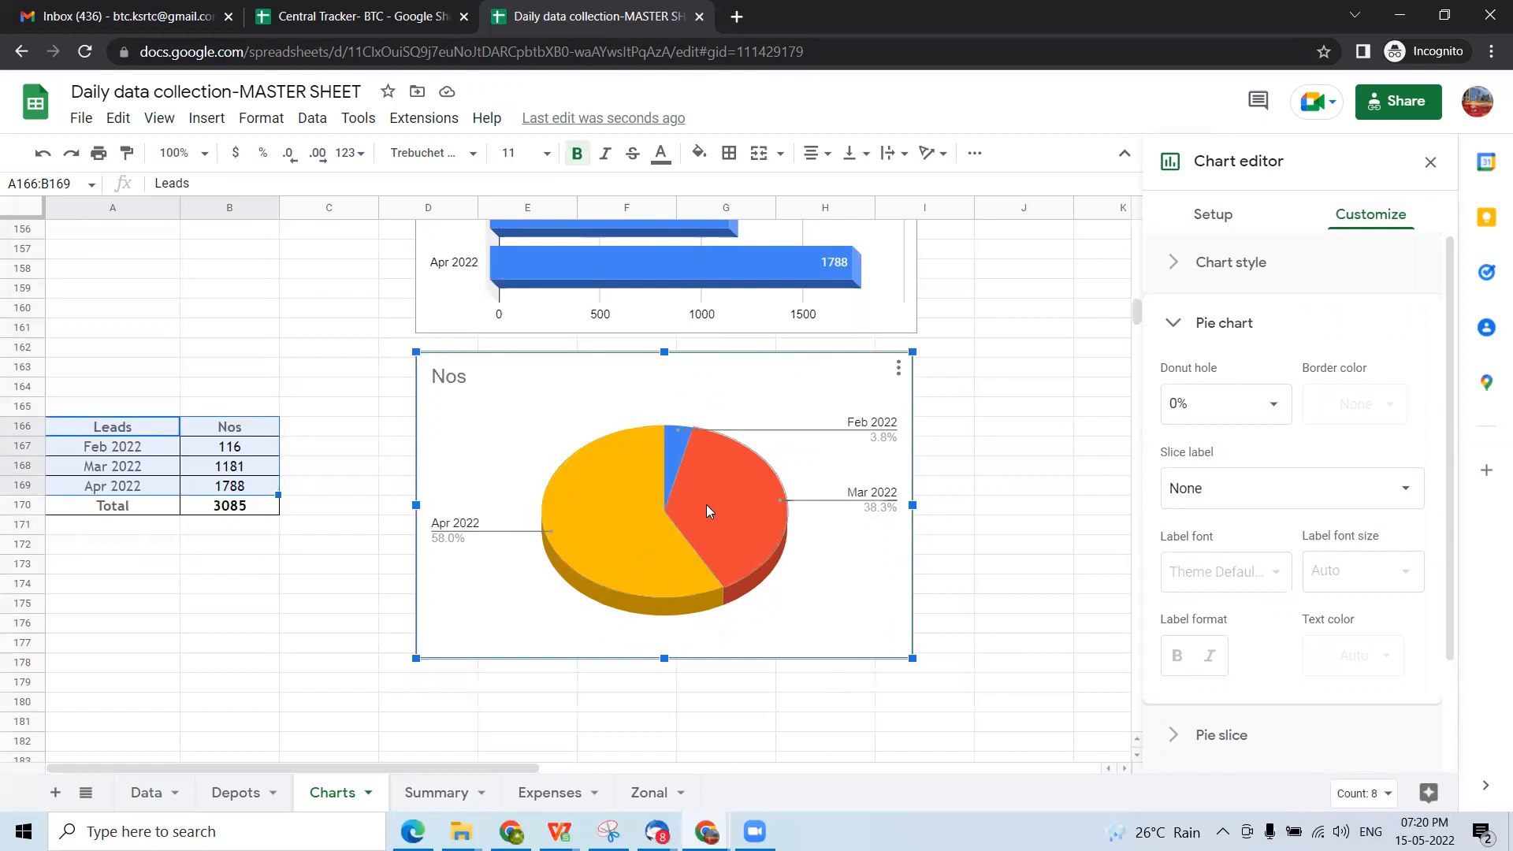
{"action": "left_click", "coordinate": [1276, 405]}
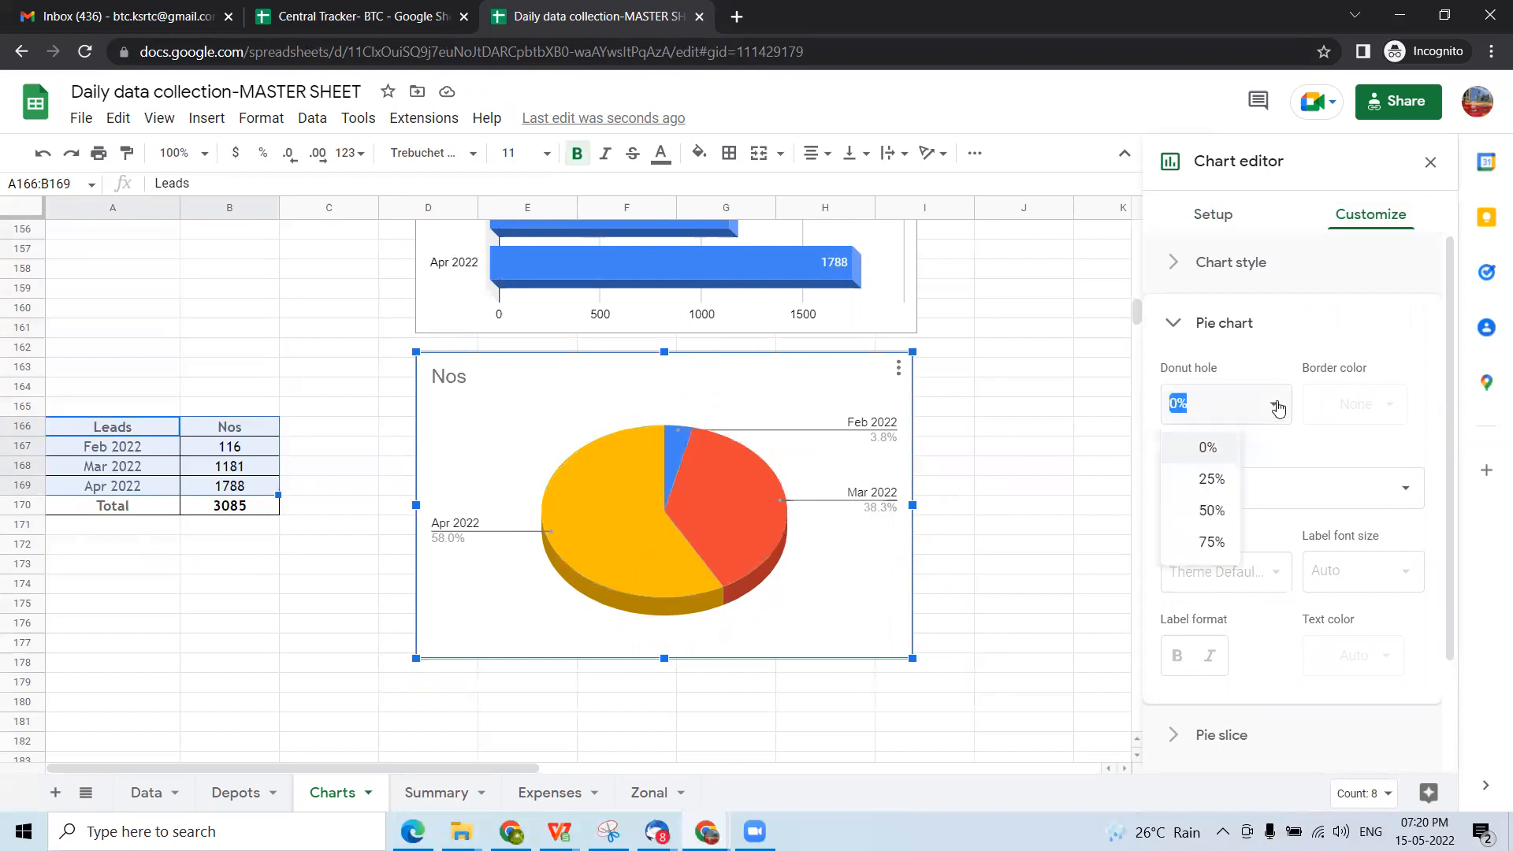
{"action": "left_click", "coordinate": [1211, 478]}
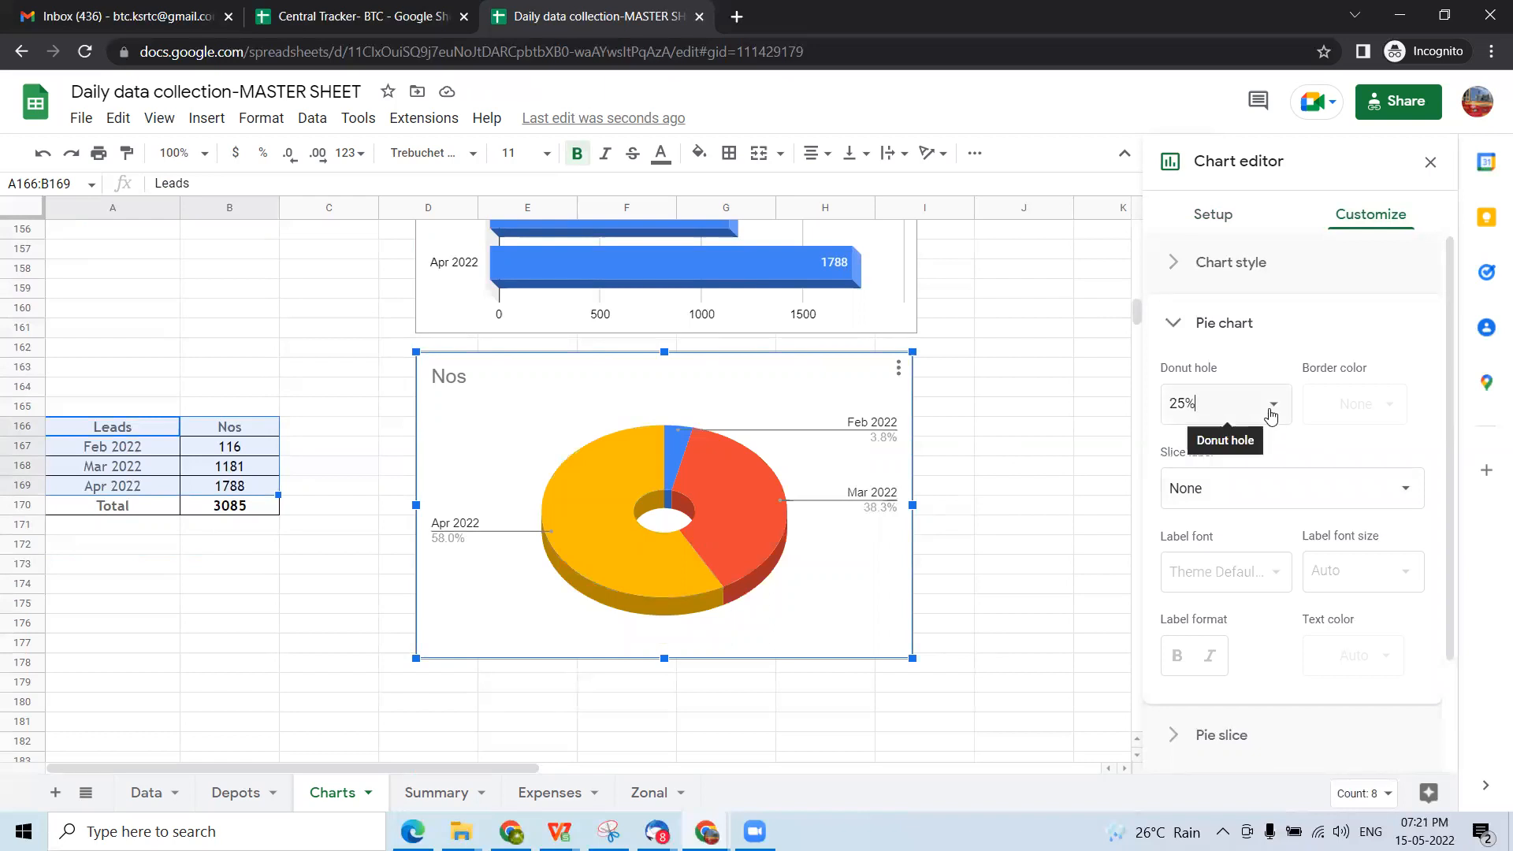
{"action": "left_click", "coordinate": [1271, 410]}
{"action": "left_click", "coordinate": [1211, 512]}
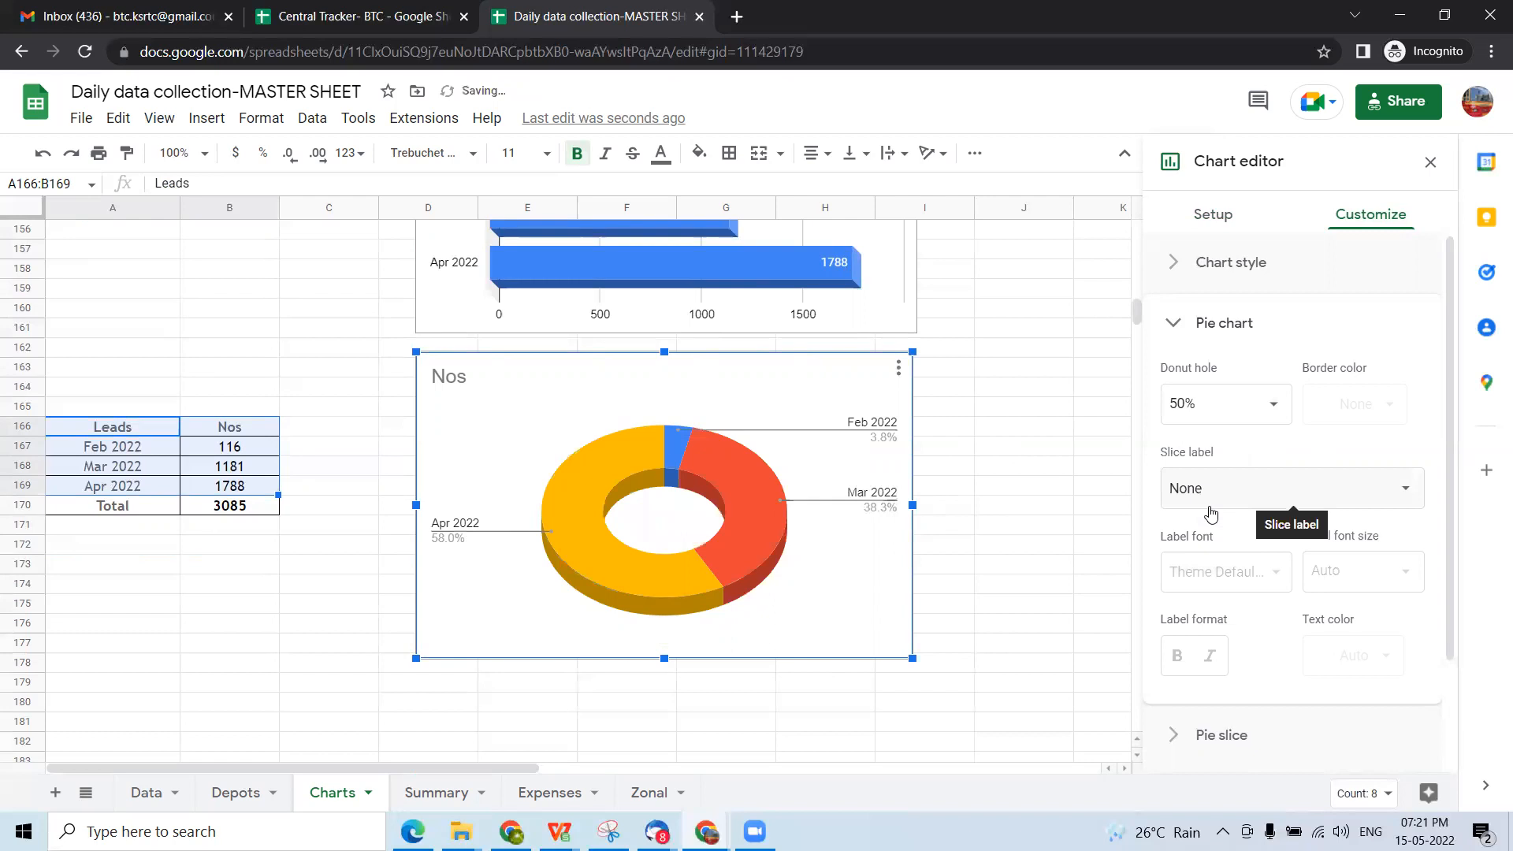
{"action": "left_click", "coordinate": [1251, 405]}
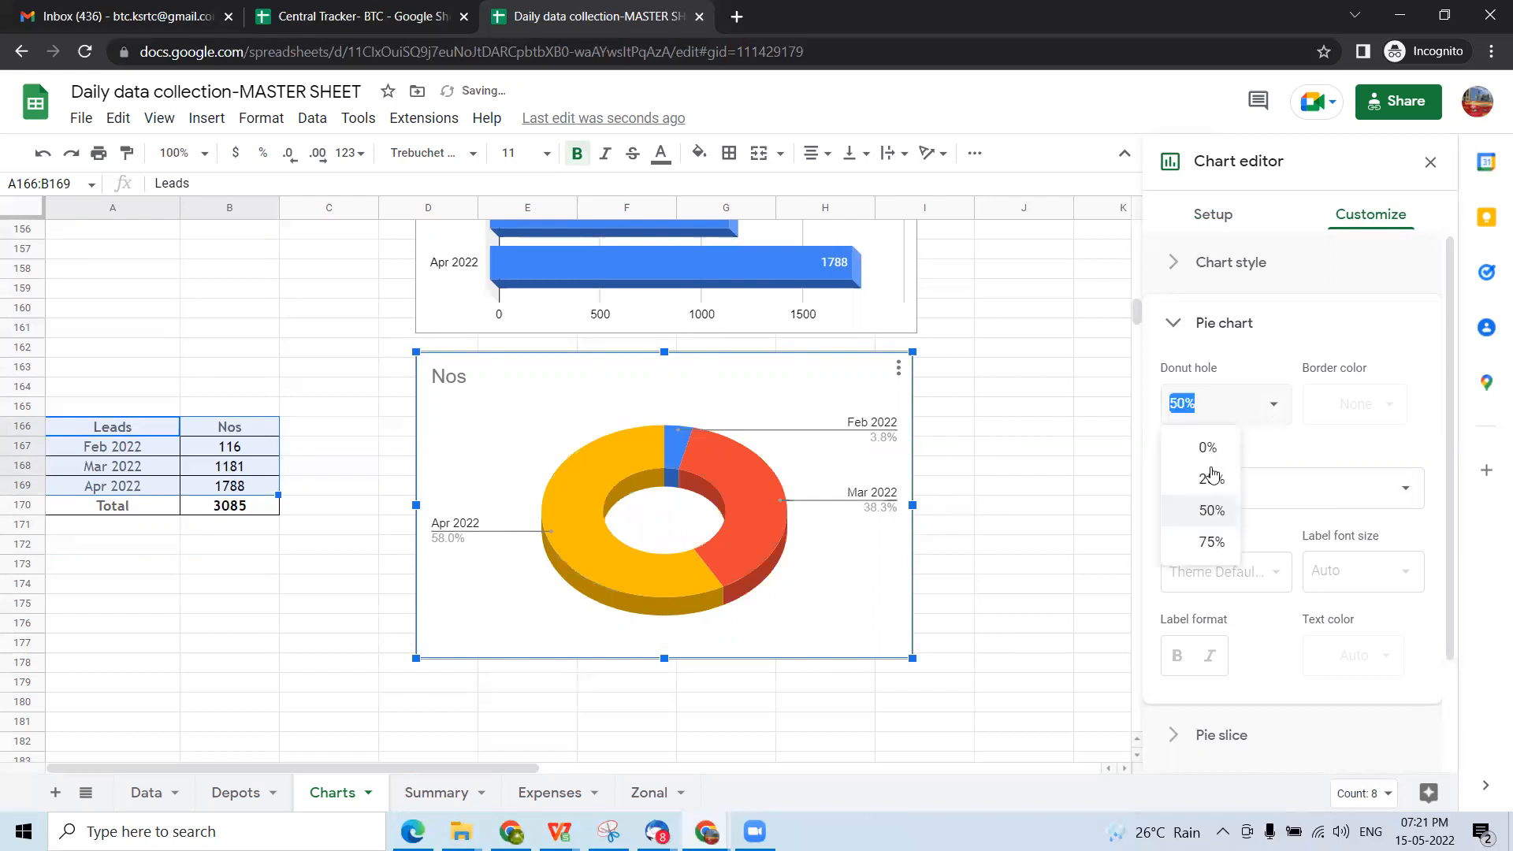
{"action": "left_click", "coordinate": [1206, 542]}
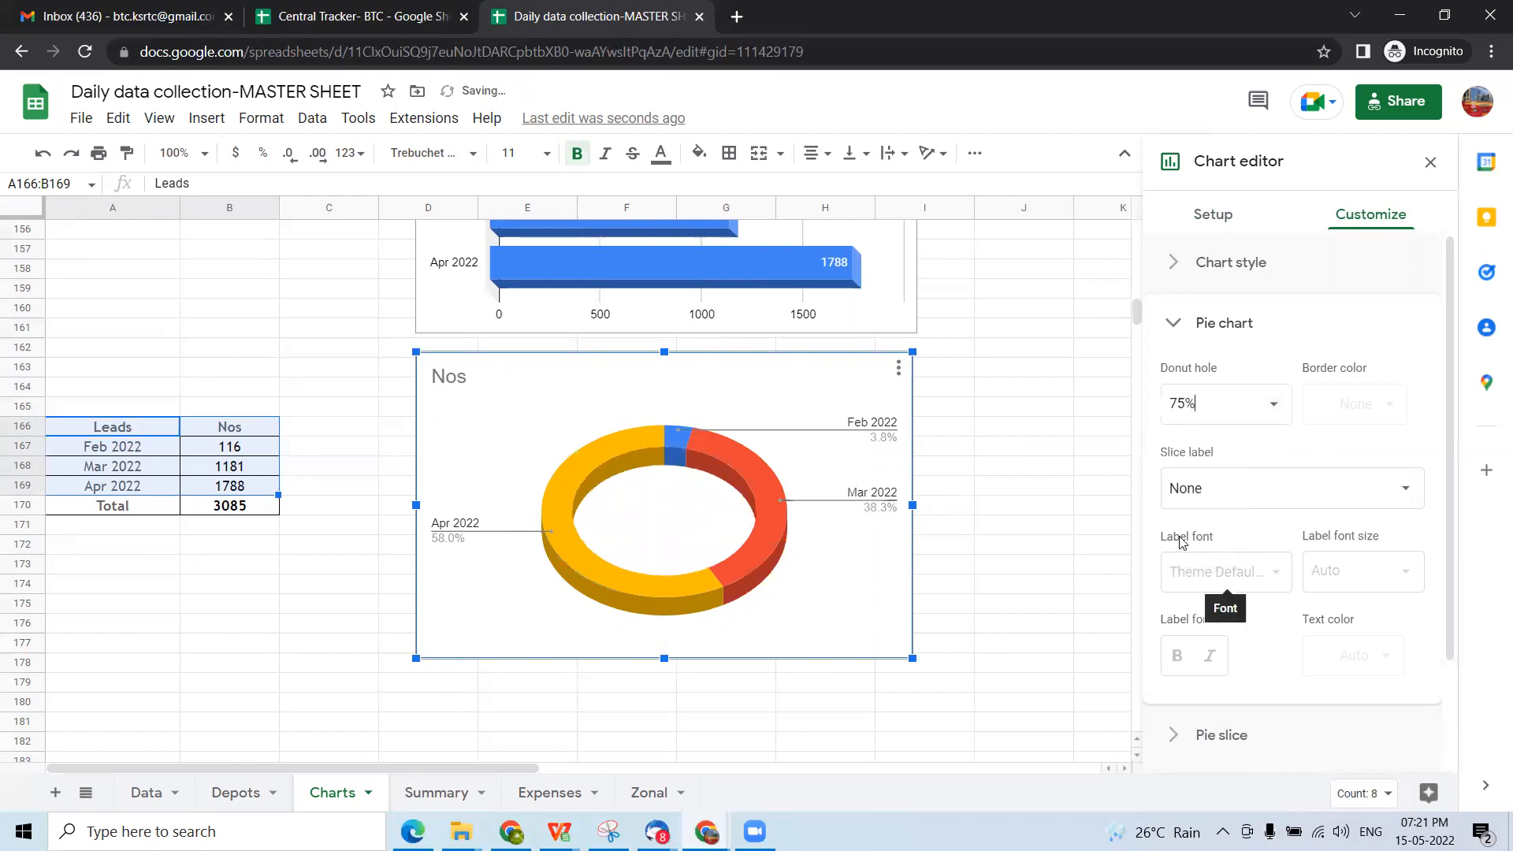